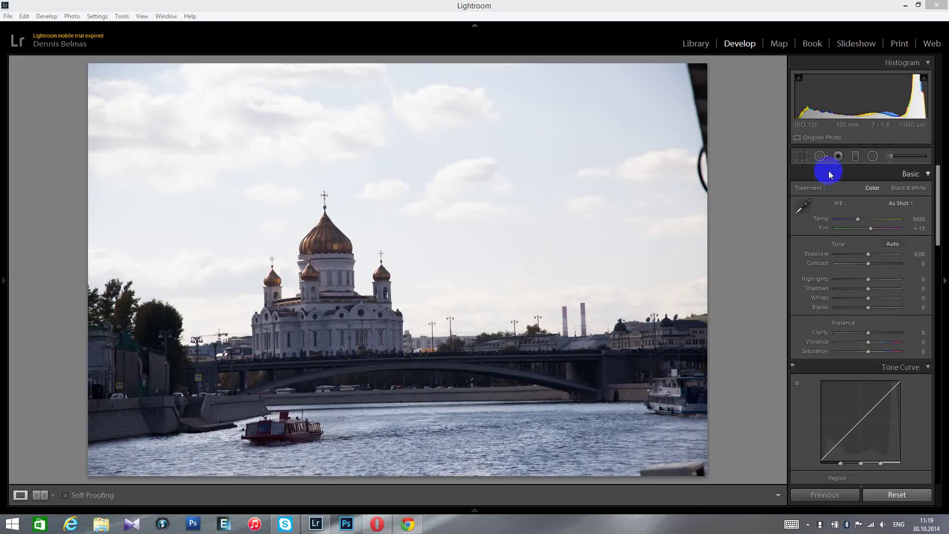
- Straighten the photo about 1.6 degrees along the bridge and commit the crop
click(801, 157)
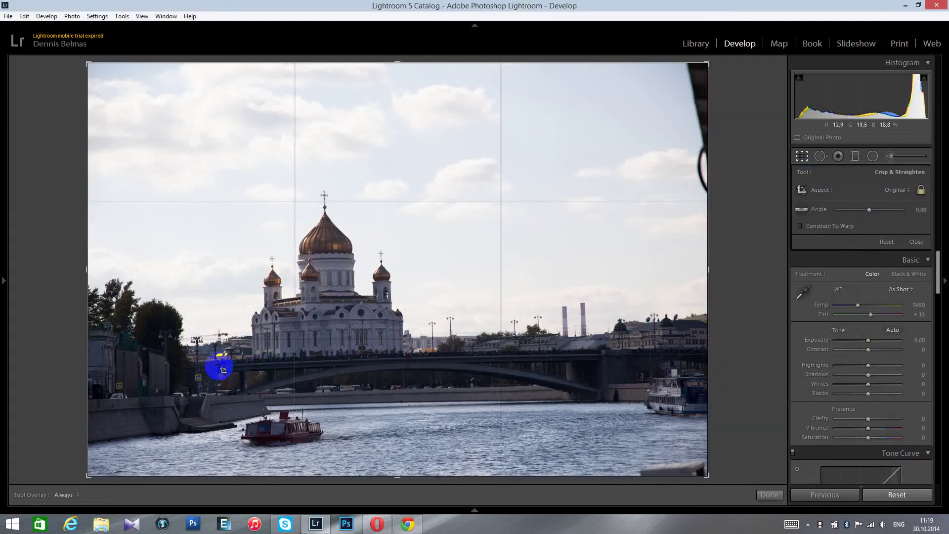
click(801, 209)
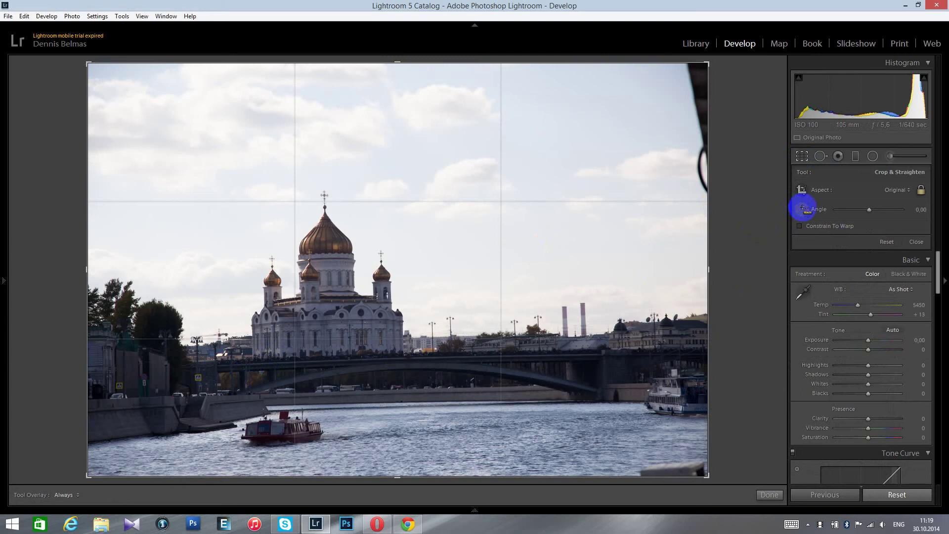
drag(217, 366, 598, 358)
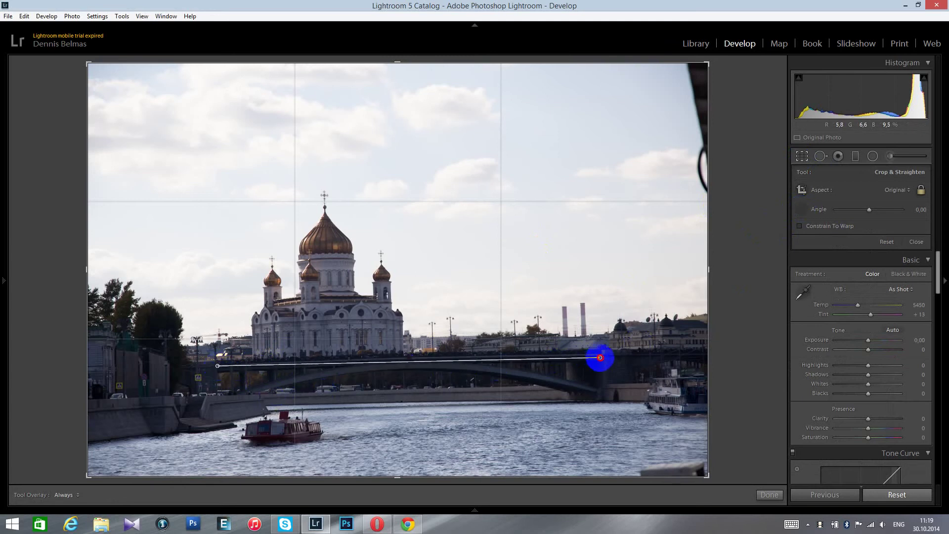
drag(600, 357, 603, 357)
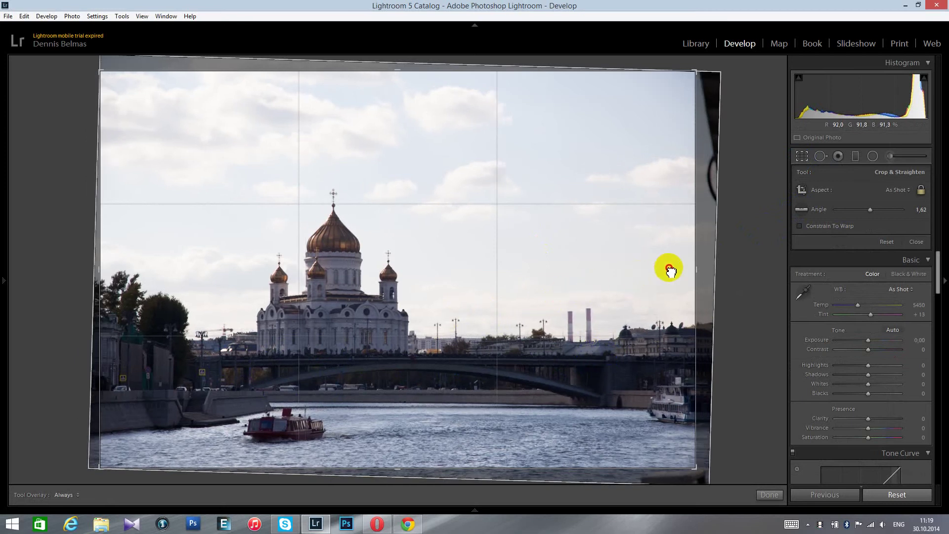
click(802, 156)
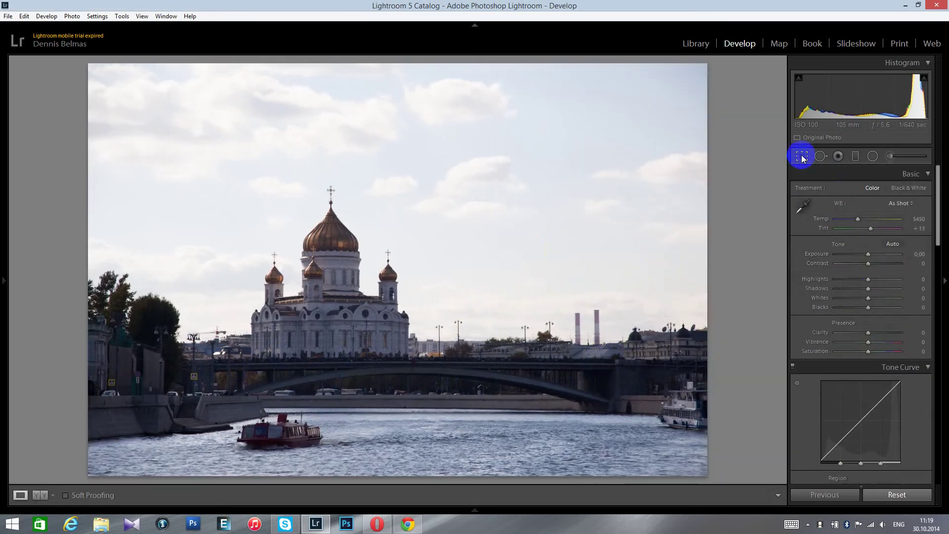
- Raise Shadows and Whites, deepen Blacks, and add some Clarity in the Basic panel
mouse_move(868, 288)
mouse_down()
mouse_move(904, 292)
mouse_move(825, 285)
mouse_up()
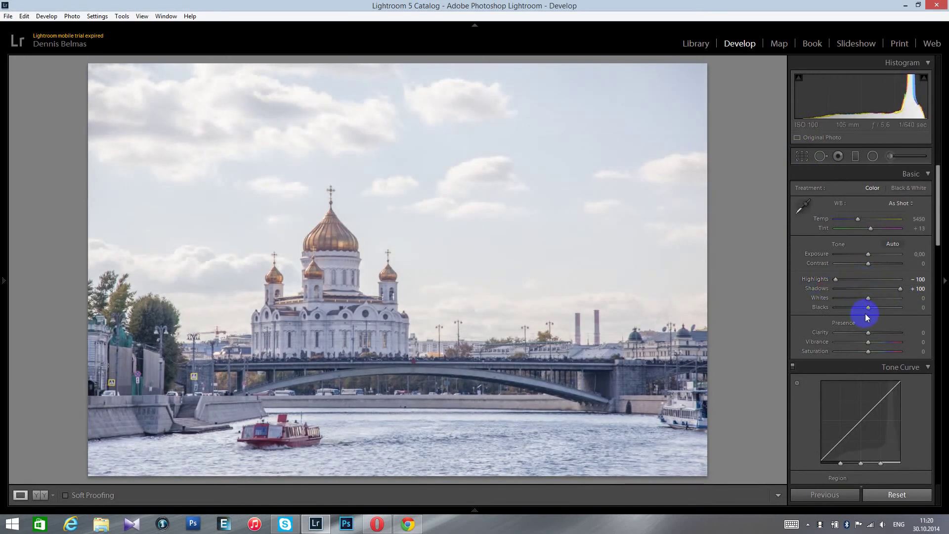
drag(868, 307, 841, 308)
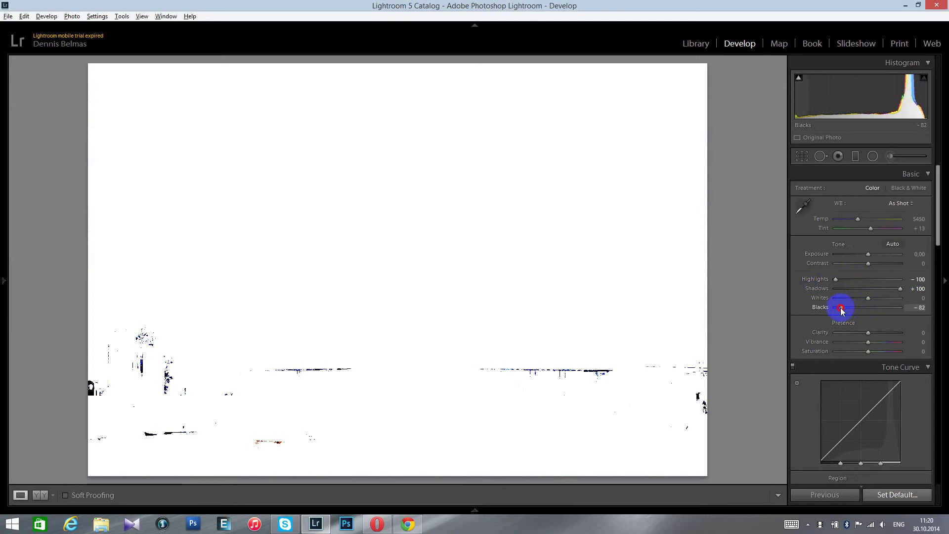
drag(842, 309, 880, 299)
click(870, 299)
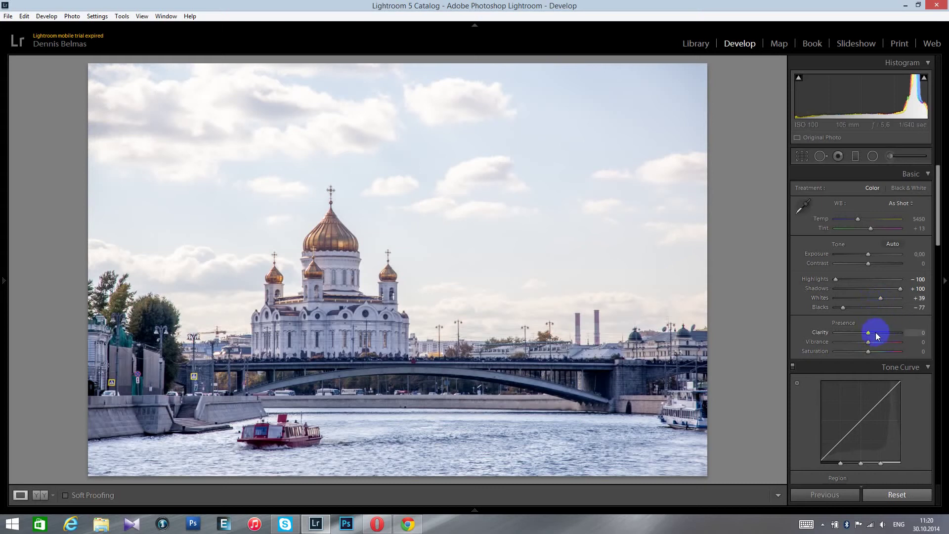
mouse_move(869, 335)
mouse_down()
mouse_move(884, 332)
mouse_move(876, 342)
mouse_up()
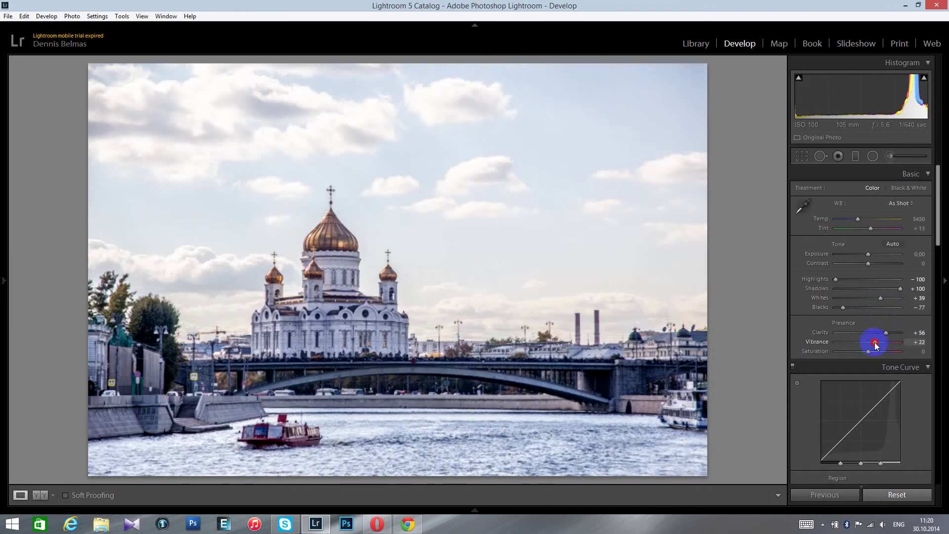
- Set Vibrance to exactly +30 and Clarity to exactly +60
click(919, 341)
text(3)
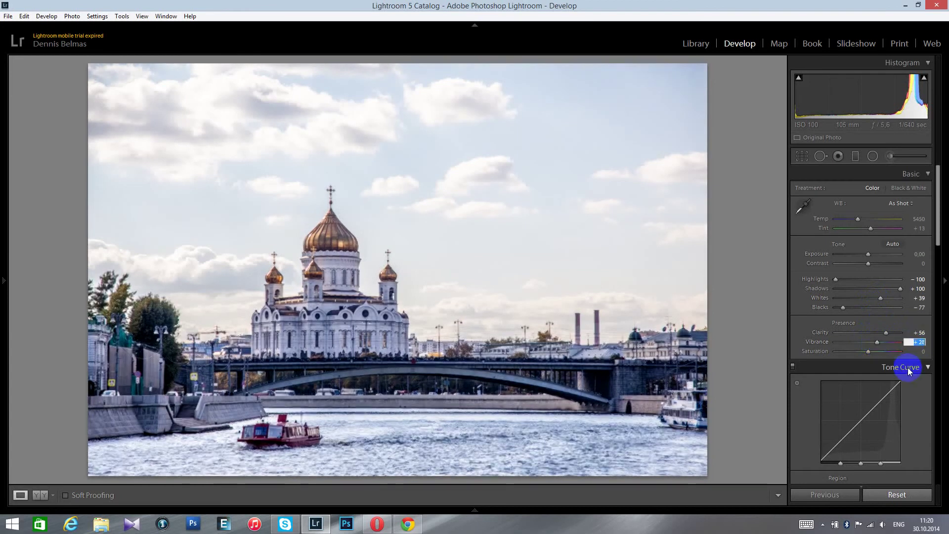
text(0)
key(shift+Tab)
text(30)
key(Return)
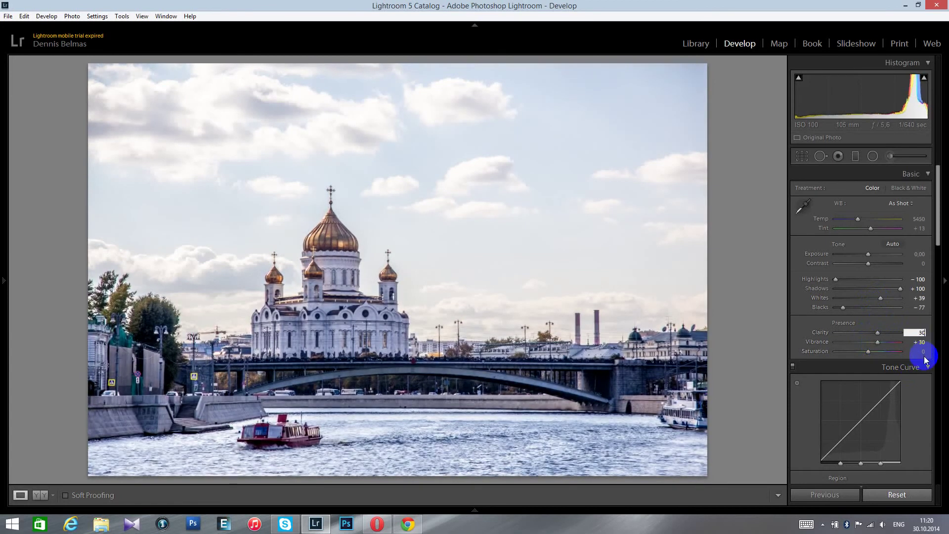
click(920, 333)
text(60)
key(Return)
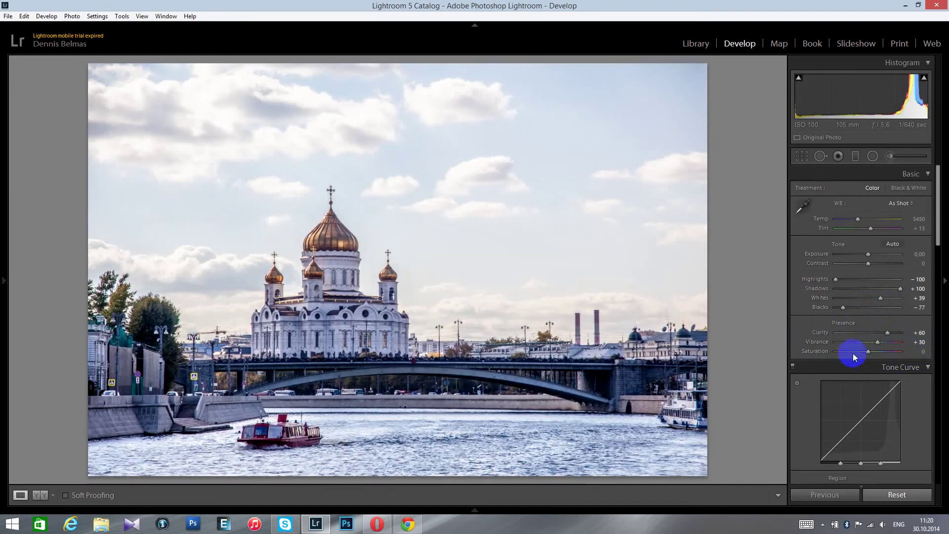
- Turn on Remove Chromatic Aberration in Lens Corrections
scroll(867, 346, down, 2)
scroll(868, 346, down, 2)
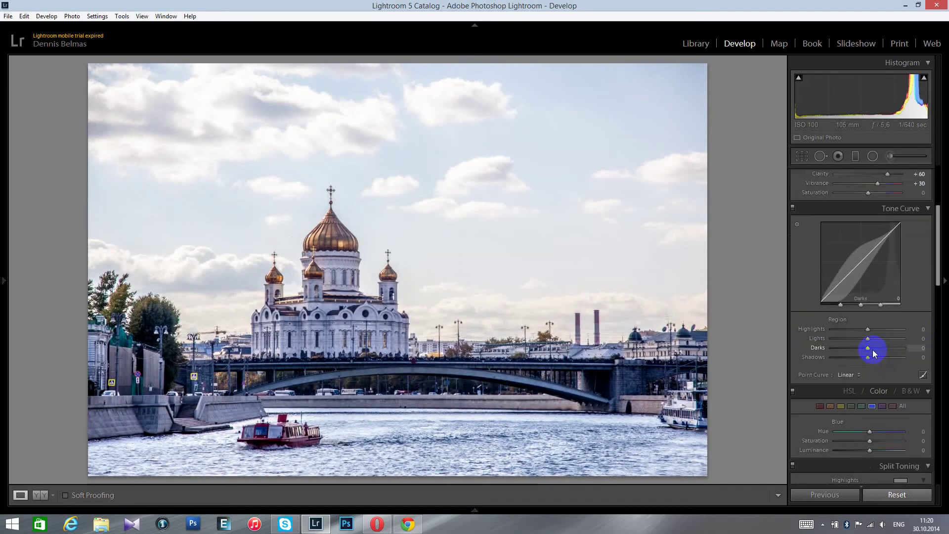
scroll(873, 349, down, 2)
scroll(873, 349, down, 6)
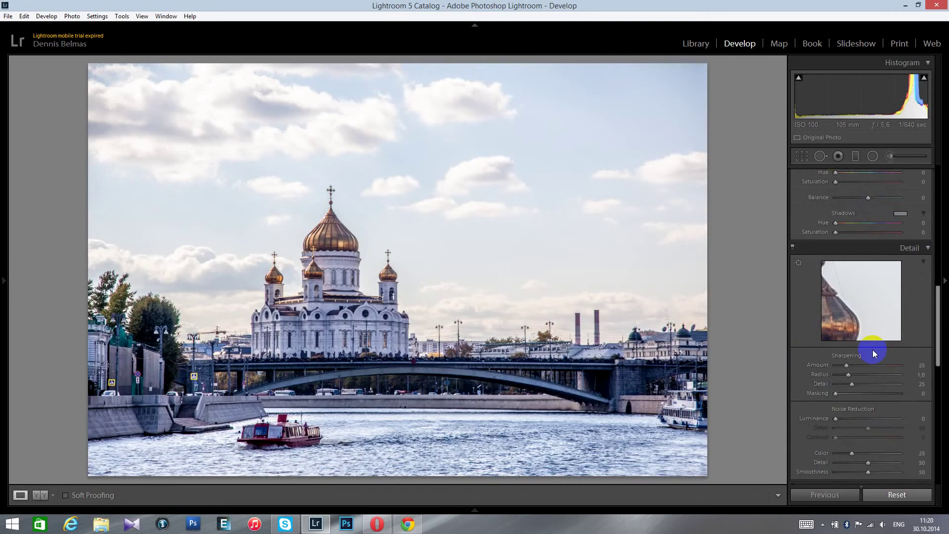
scroll(870, 351, down, 6)
scroll(847, 266, down, 4)
scroll(839, 278, up, 2)
scroll(814, 301, up, 2)
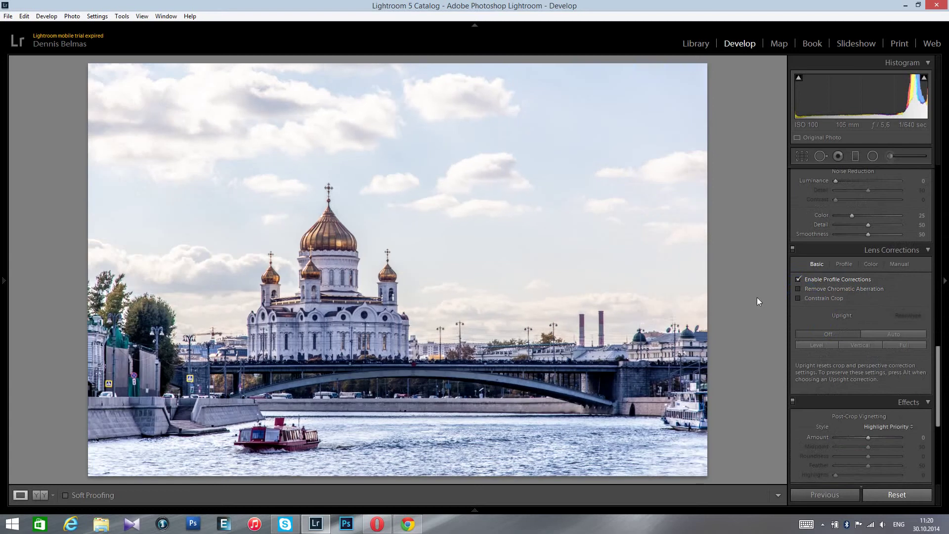
click(799, 289)
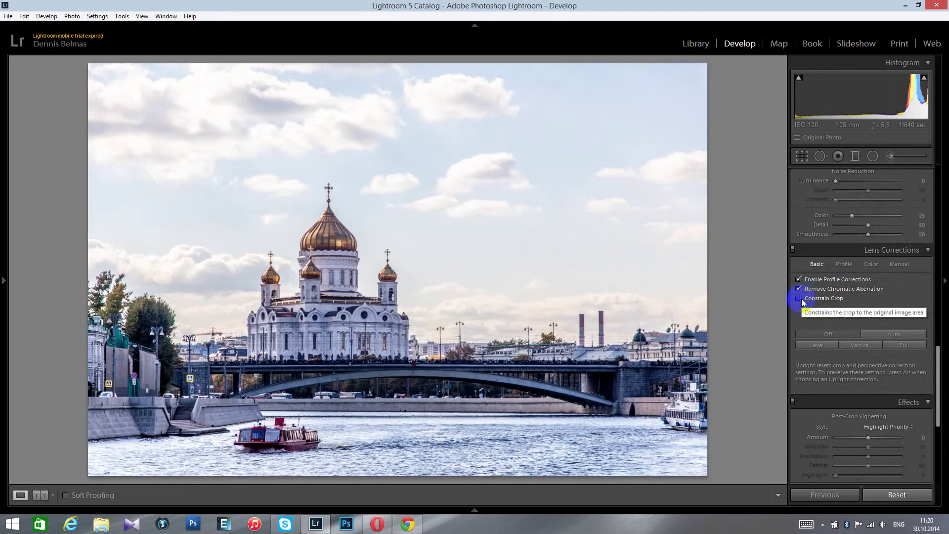
- Set the Post-Crop Vignetting Amount to -20, then return to the Basic panel
click(859, 440)
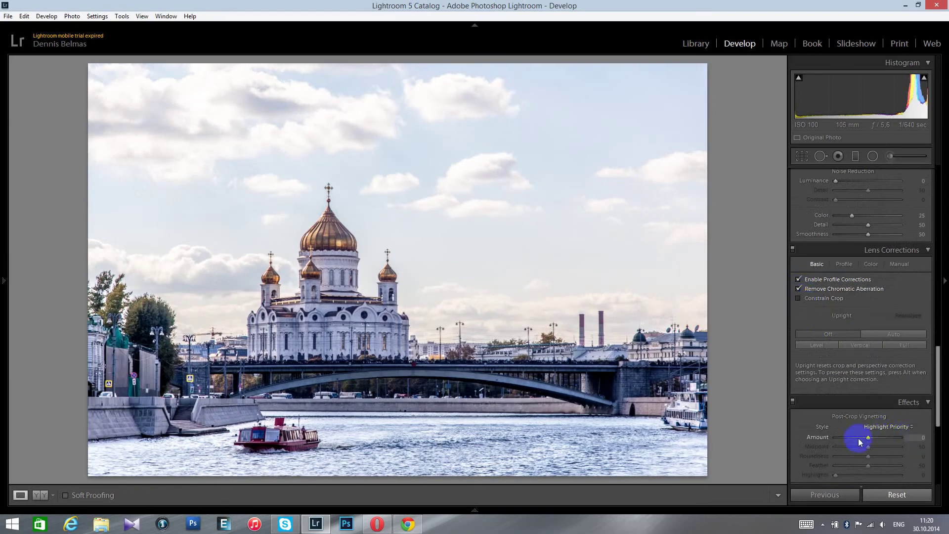
drag(869, 440, 862, 439)
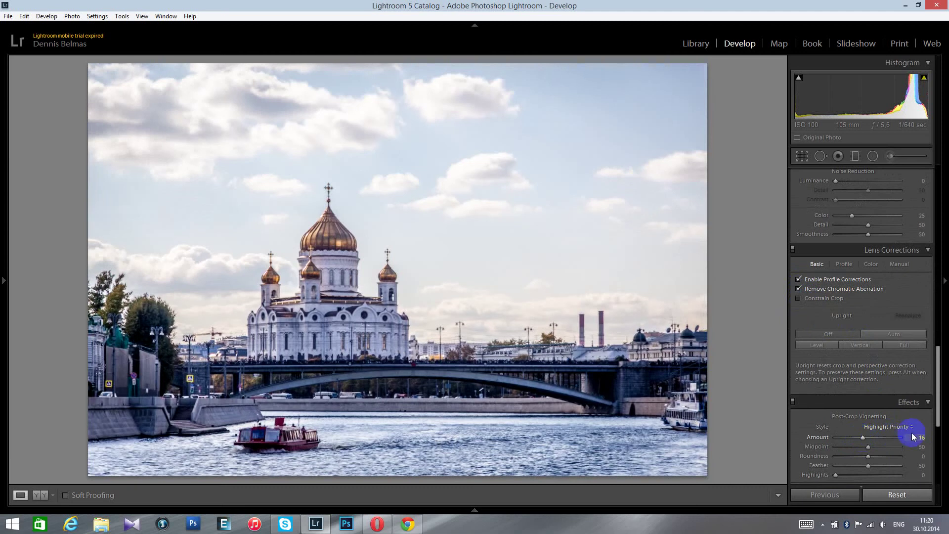
click(922, 438)
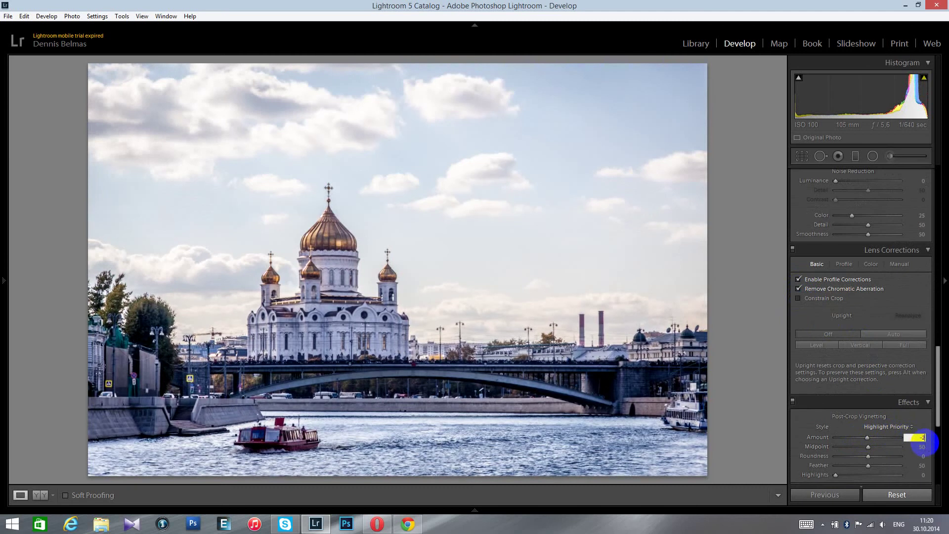
text(0)
key(Return)
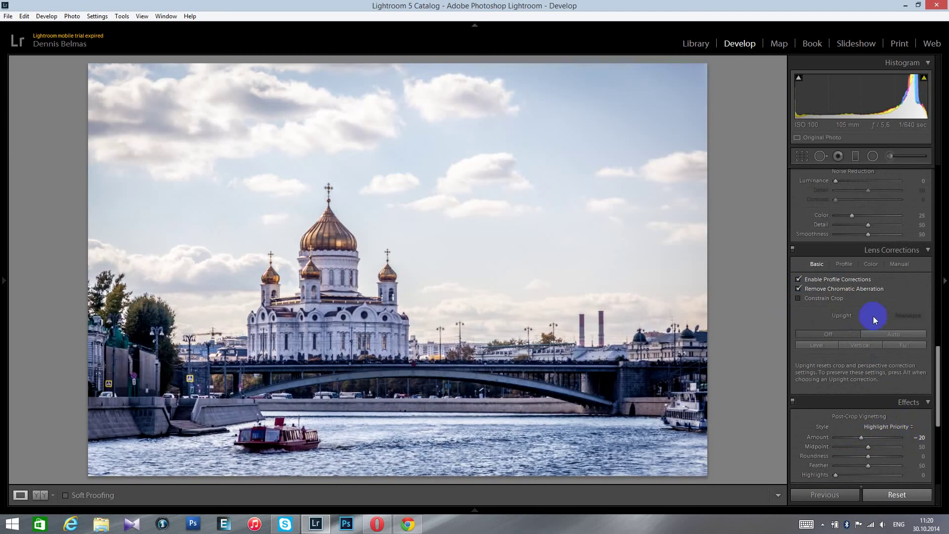
scroll(873, 316, up, 5)
scroll(872, 316, up, 4)
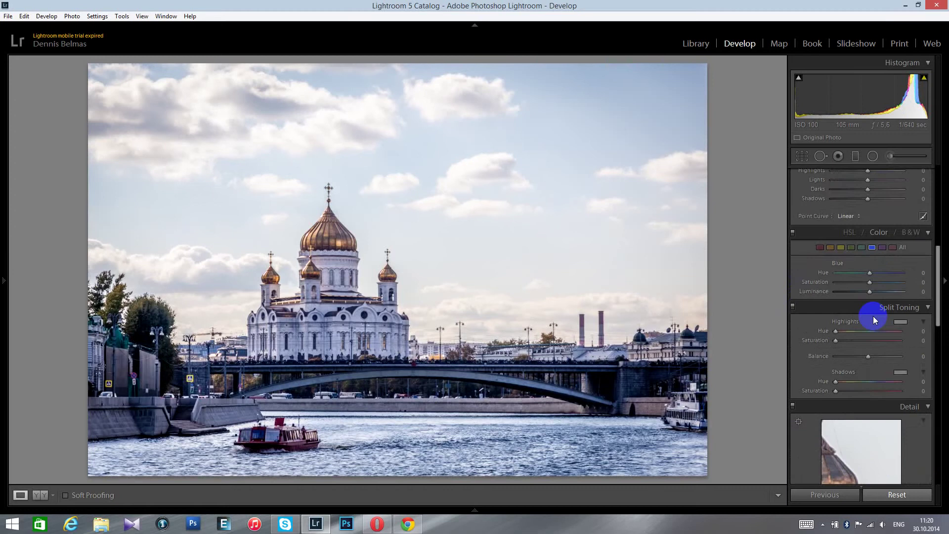
scroll(873, 316, up, 4)
scroll(873, 316, up, 4)
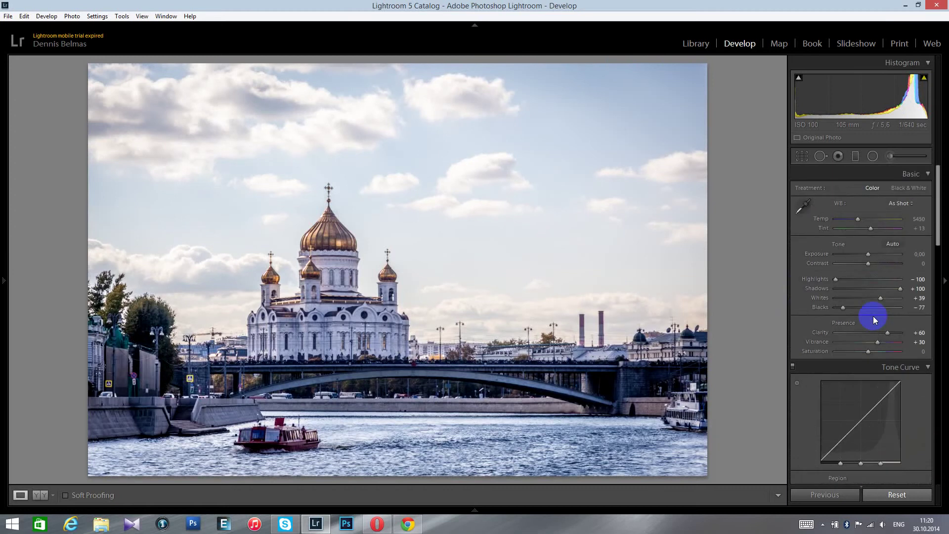
- Add a graduated filter over the sky with Exposure -1 and Temp -40, and clear Tint
click(857, 156)
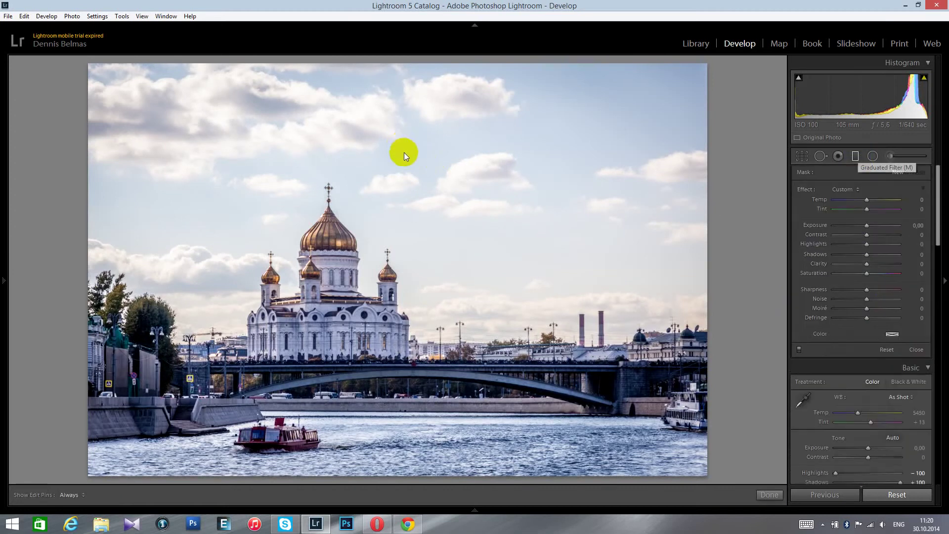
drag(411, 158, 409, 366)
click(918, 235)
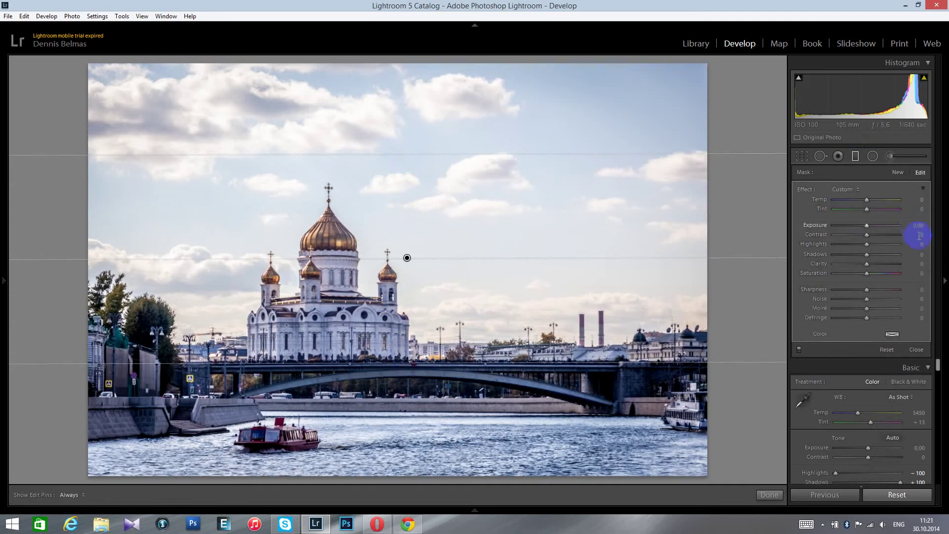
text(-1)
key(Return)
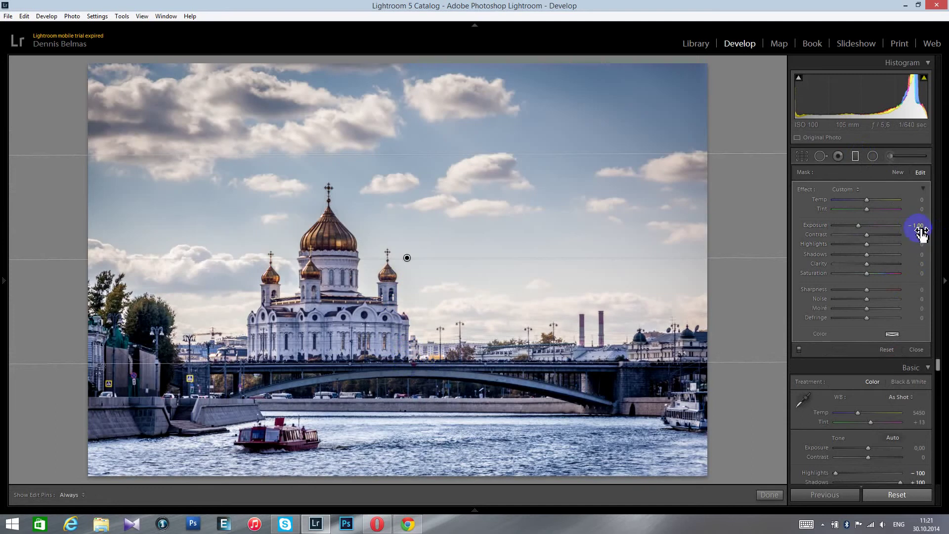
click(914, 200)
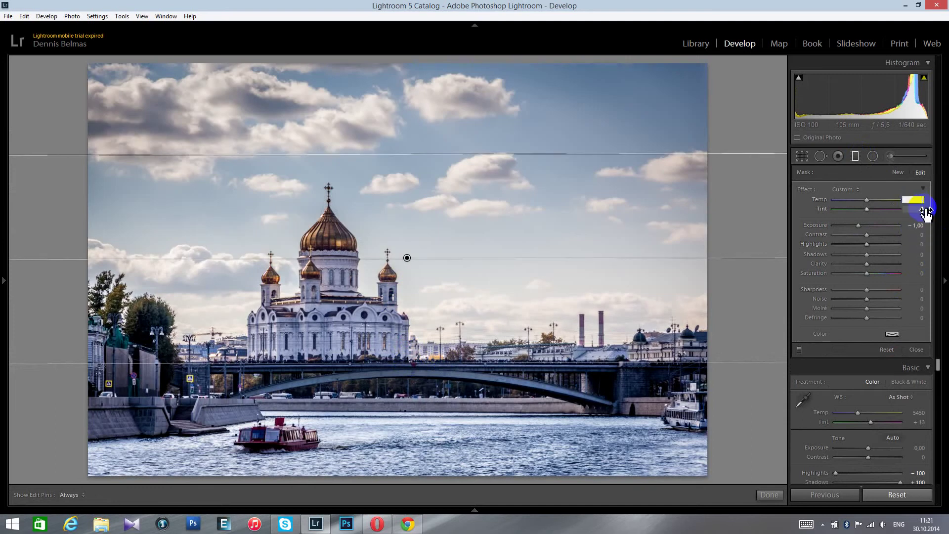
text(-40)
key(Return)
click(922, 209)
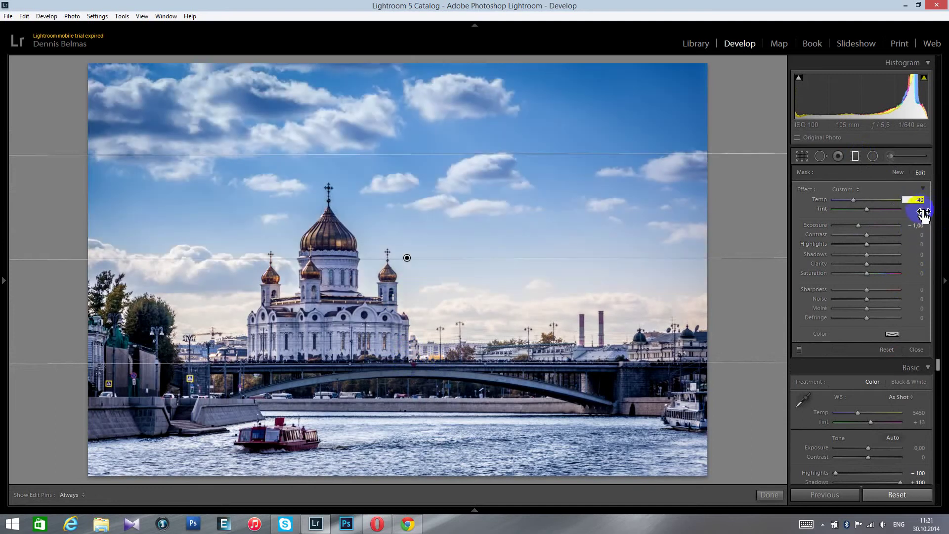
key(BackSpace)
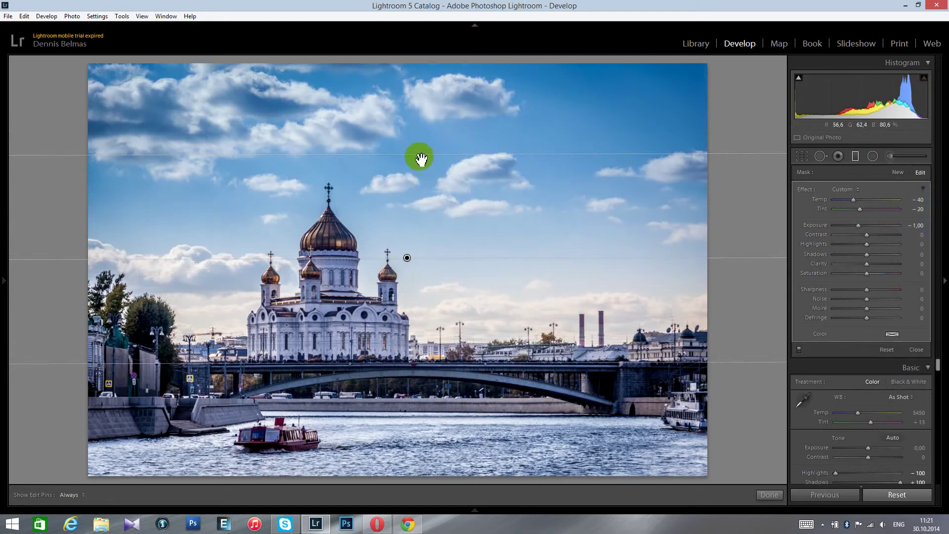
- Reposition the sky gradient, then set its Exposure to -0.40 and Temp to 0
drag(420, 158, 425, 106)
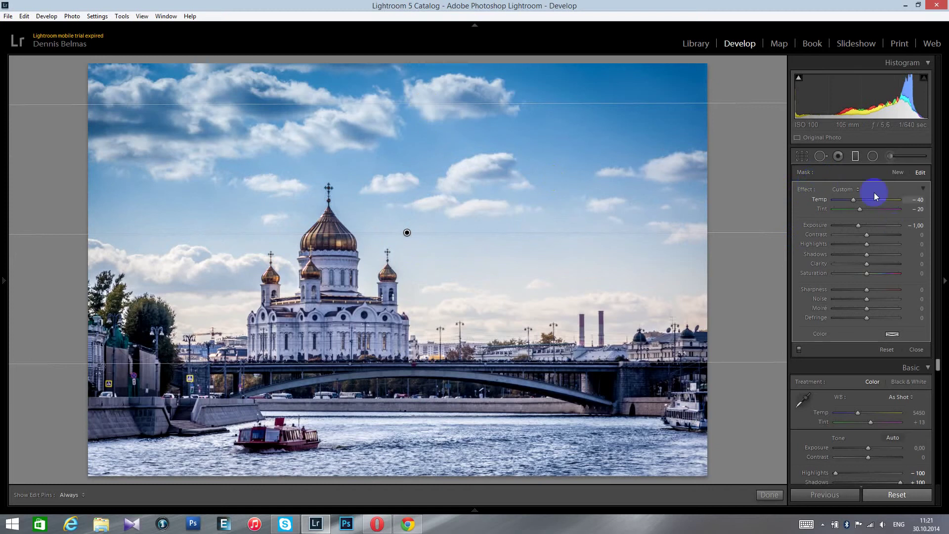
drag(401, 101, 399, 253)
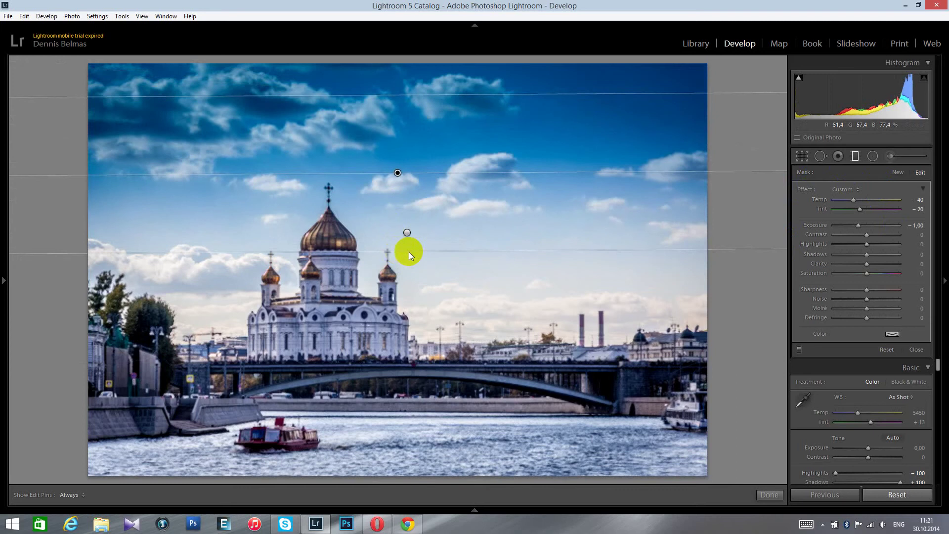
click(915, 225)
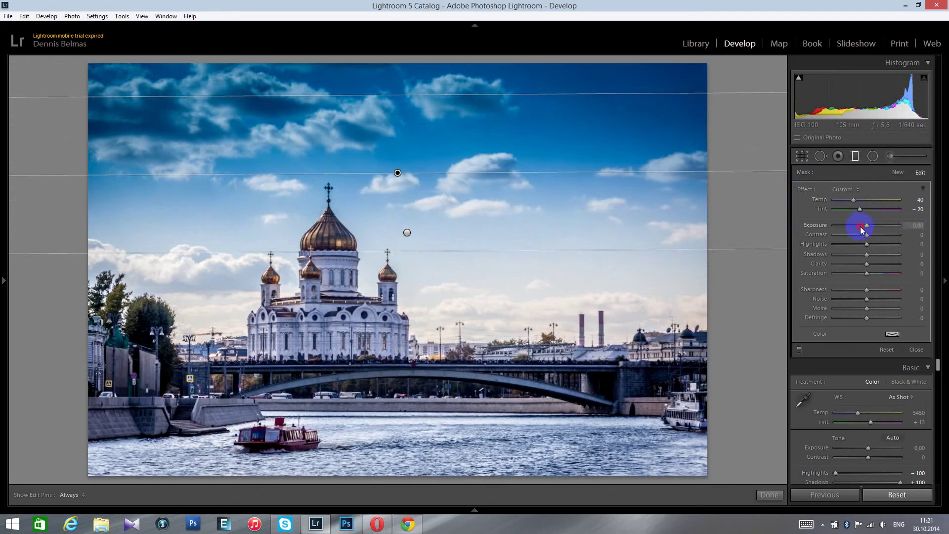
drag(865, 230, 862, 229)
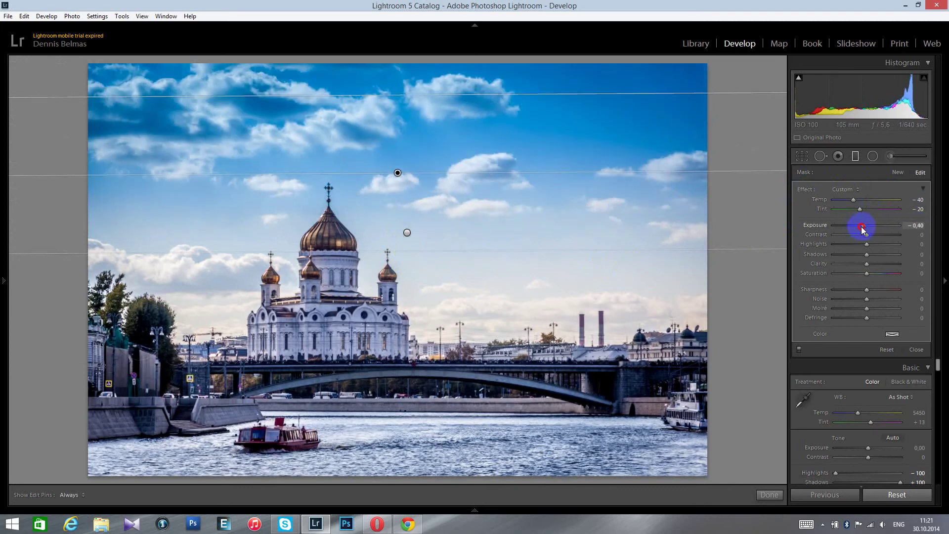
click(917, 200)
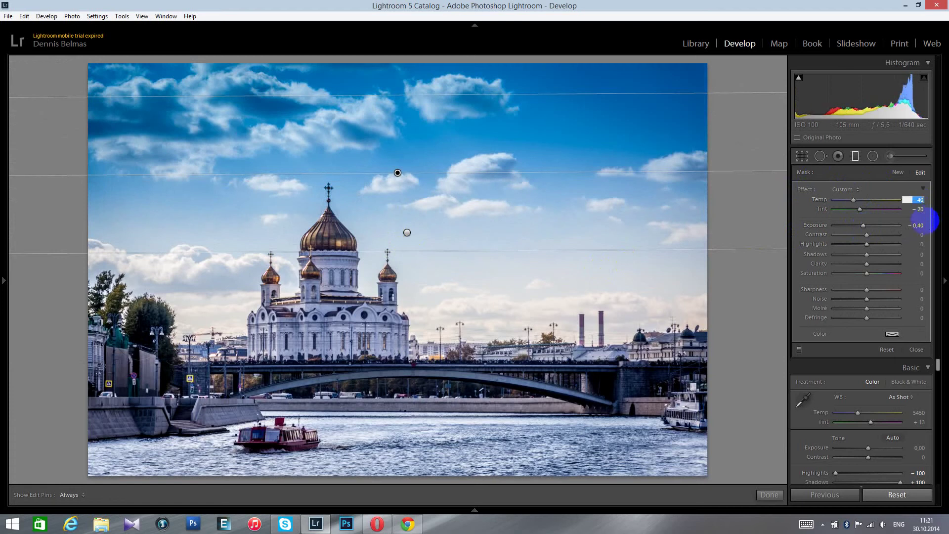
text(0)
key(Tab)
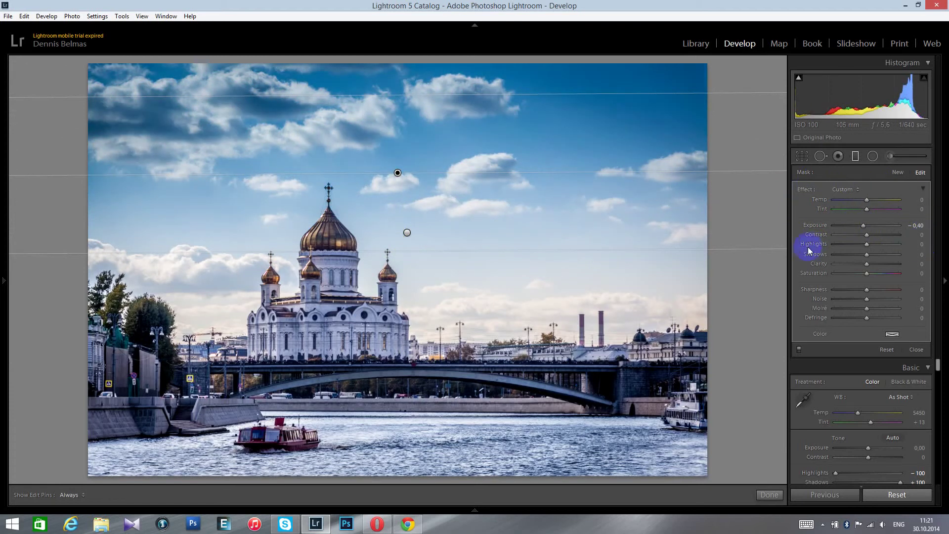
- Add a gradient rising over the river with Exposure 0, Temp -40 and Tint about -30
mouse_move(403, 475)
mouse_down()
mouse_move(413, 424)
mouse_move(400, 405)
mouse_up()
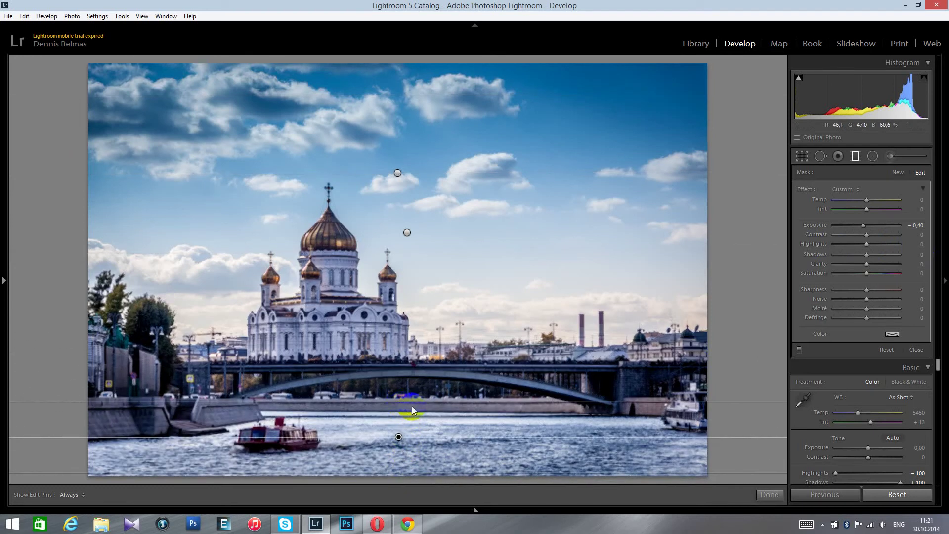
click(921, 225)
text(0)
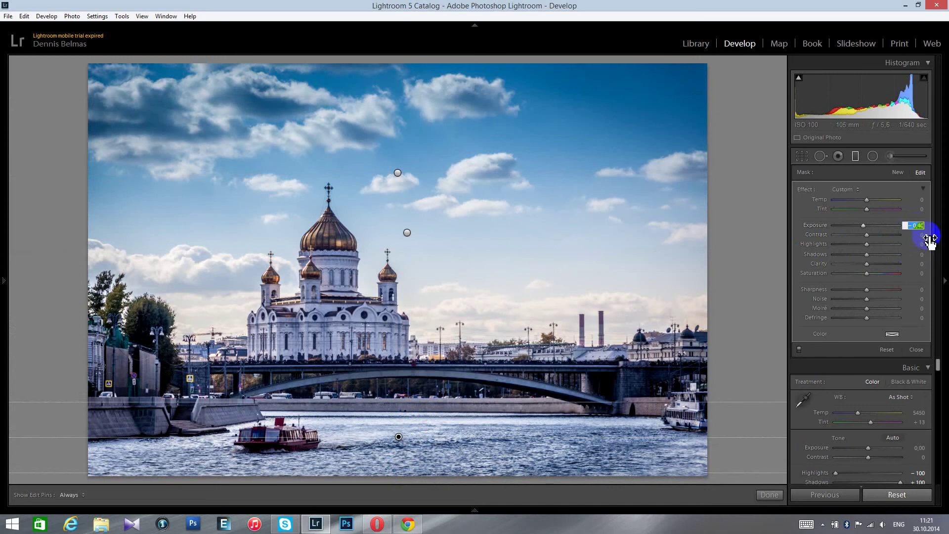
click(867, 200)
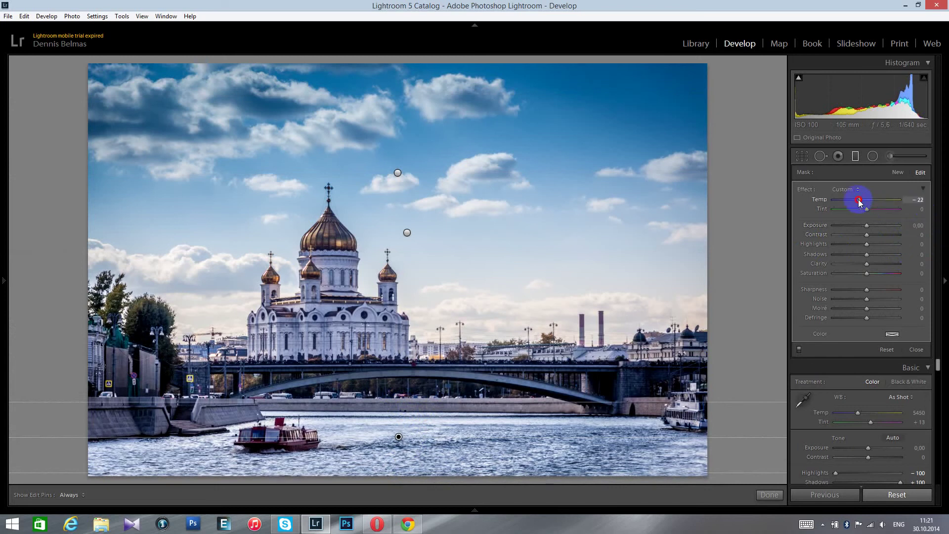
drag(859, 202, 857, 202)
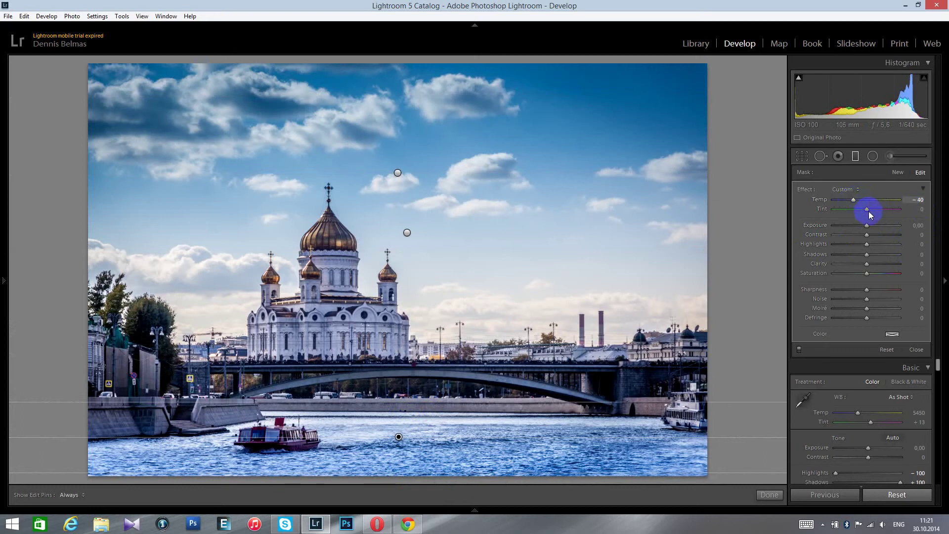
click(861, 211)
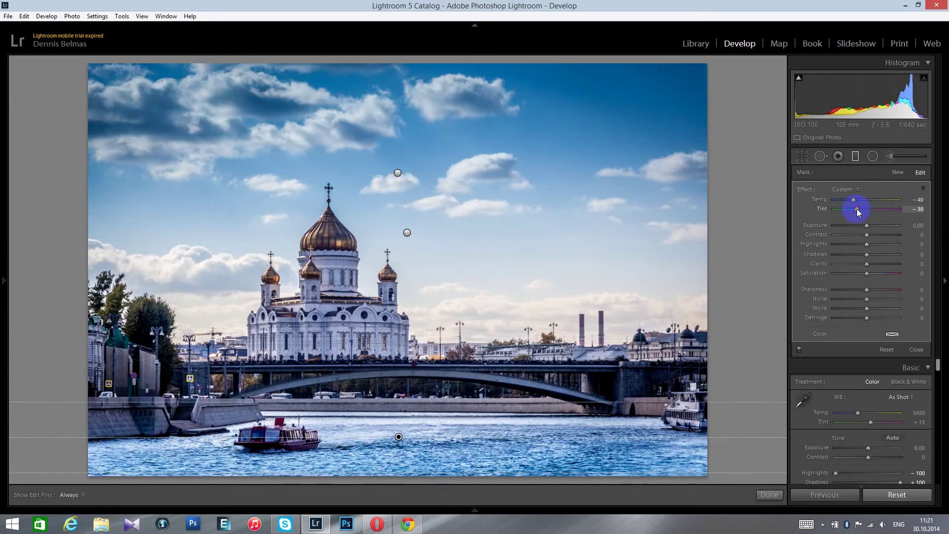
- Close the graduated filters and toggle the Before/After view to compare
click(916, 350)
key(backslash)
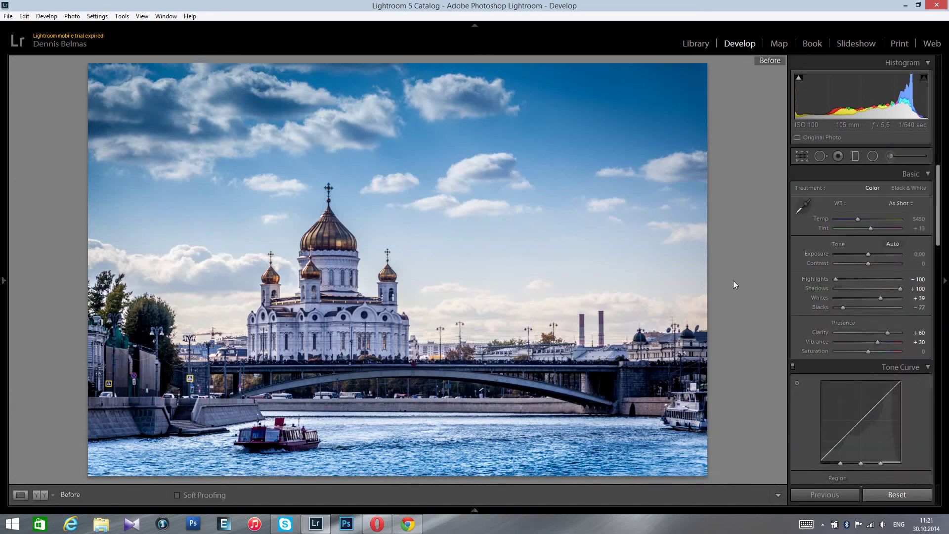
key(backslash)
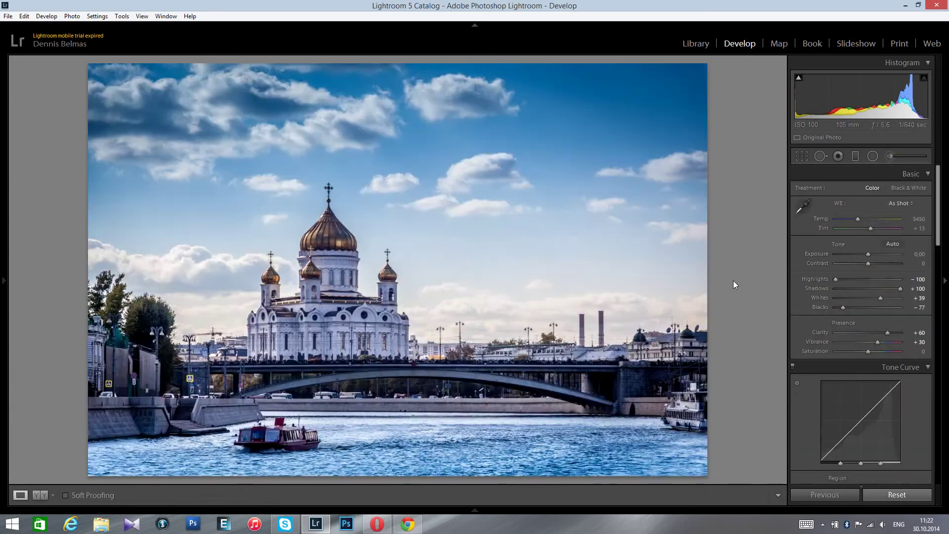
key(backslash)
key(backslash)
- Set up an adjustment brush with Temp 50 and Tint 20
click(890, 156)
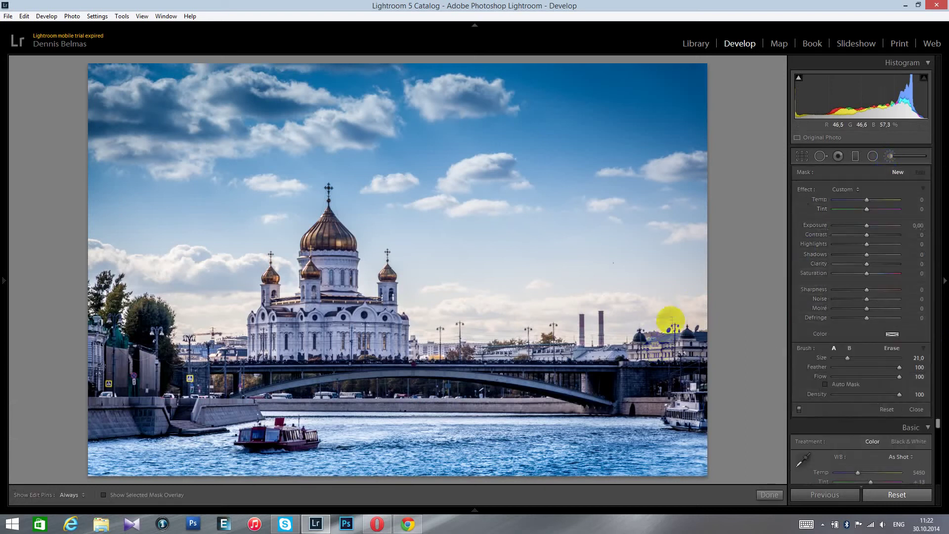
scroll(669, 318, up, 3)
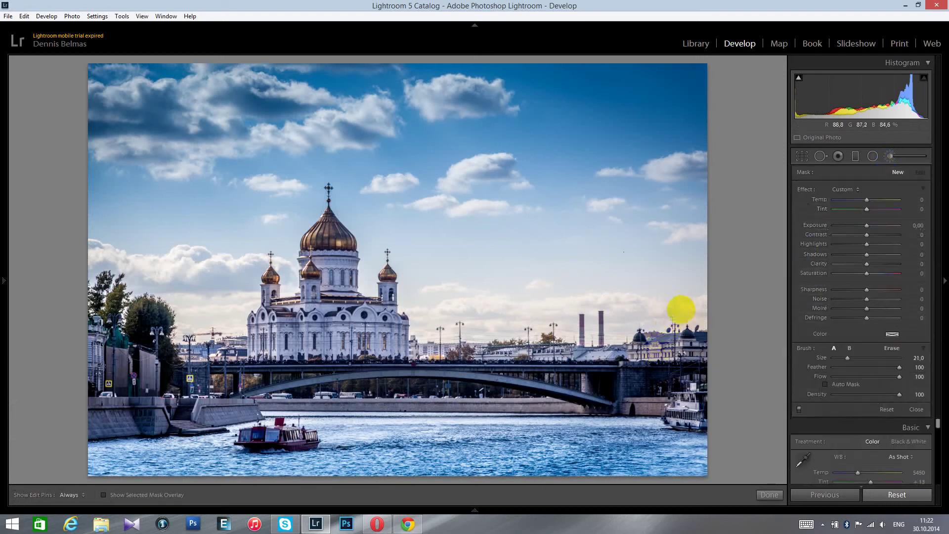
click(918, 199)
text(5)
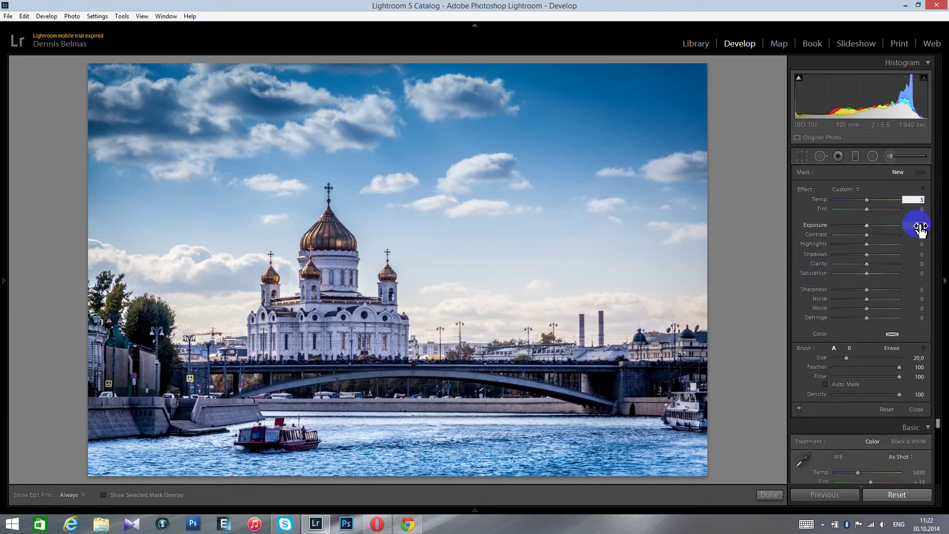
text(0)
key(Return)
click(921, 209)
text(20)
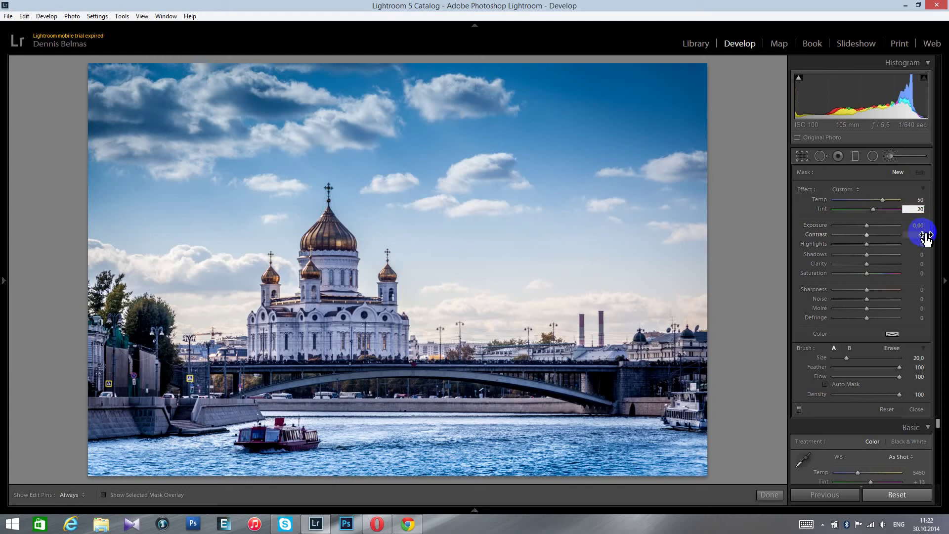
click(922, 234)
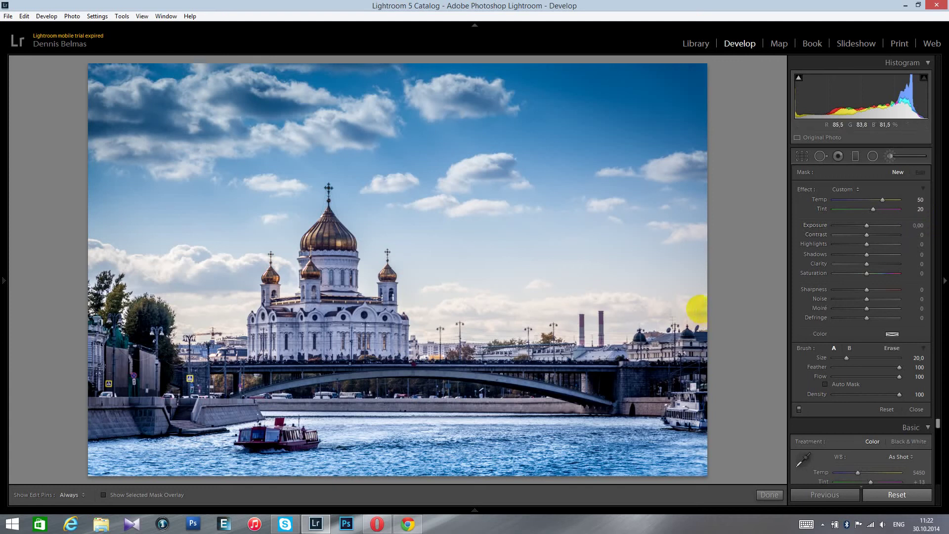
- Paint the warm brush along the horizon sky, from the trees to the right-hand buildings
mouse_move(700, 309)
mouse_down()
mouse_move(631, 318)
mouse_move(235, 303)
mouse_move(69, 320)
mouse_up()
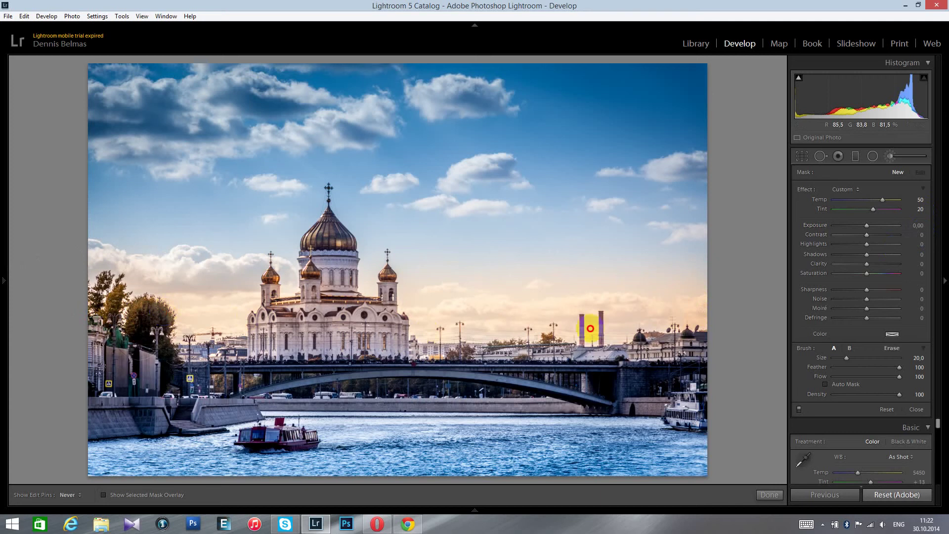
drag(589, 321, 8, 286)
drag(523, 319, 43, 307)
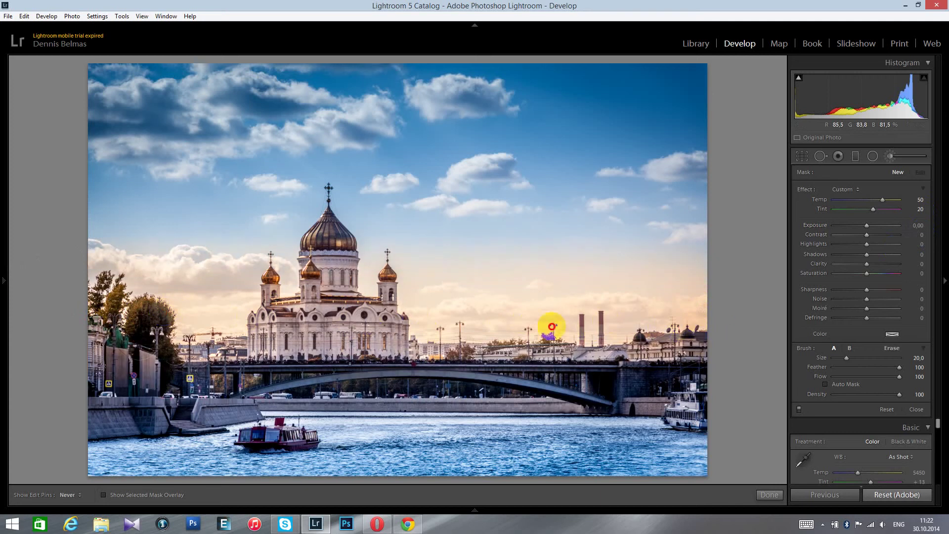
click(698, 297)
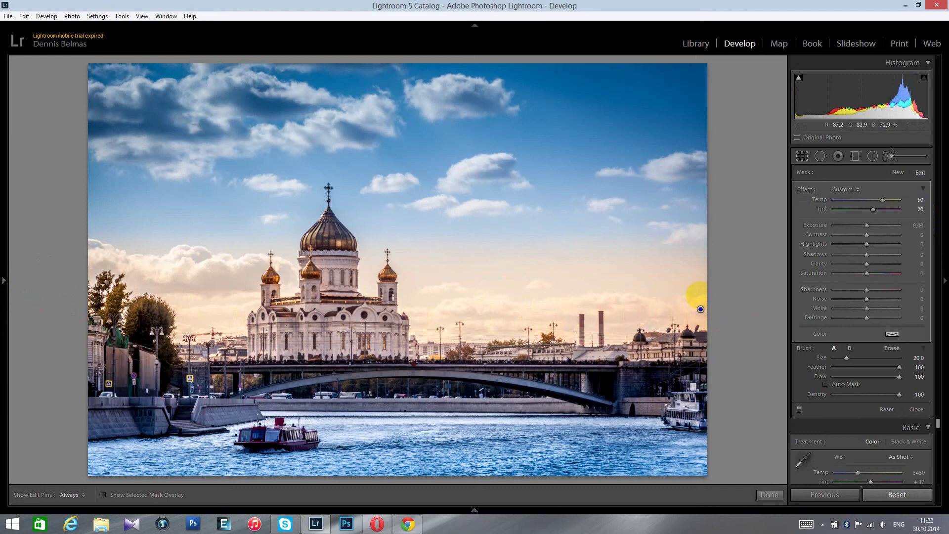
mouse_move(698, 297)
mouse_down()
mouse_move(68, 297)
mouse_move(722, 307)
mouse_move(120, 265)
mouse_move(558, 301)
mouse_move(184, 333)
mouse_move(96, 322)
mouse_move(771, 322)
mouse_move(700, 309)
mouse_up()
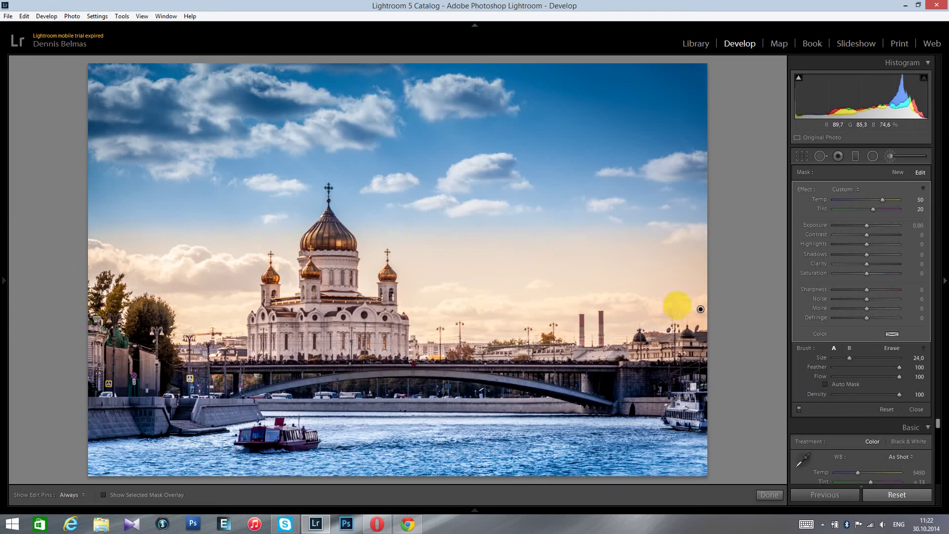
drag(700, 309, 17, 307)
key(h)
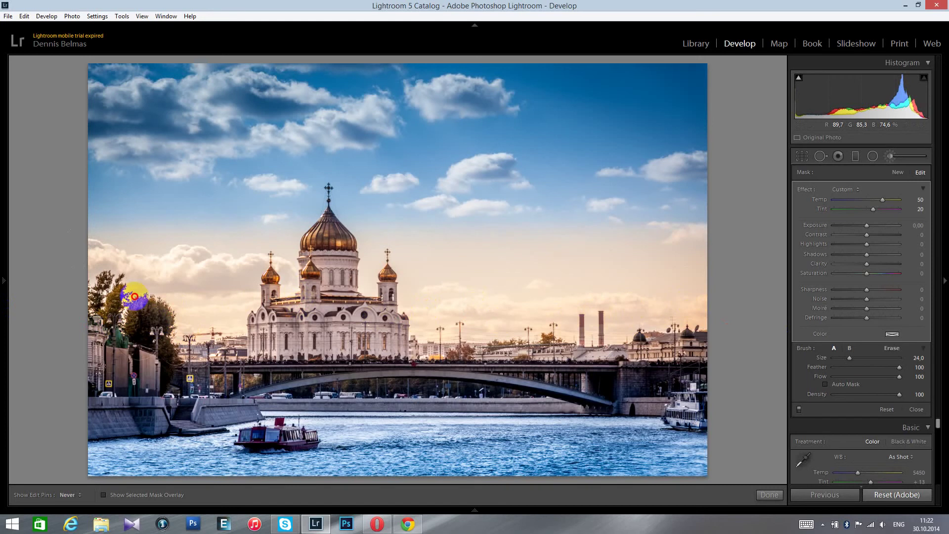
mouse_move(135, 297)
mouse_down()
mouse_move(115, 295)
mouse_move(673, 335)
mouse_up()
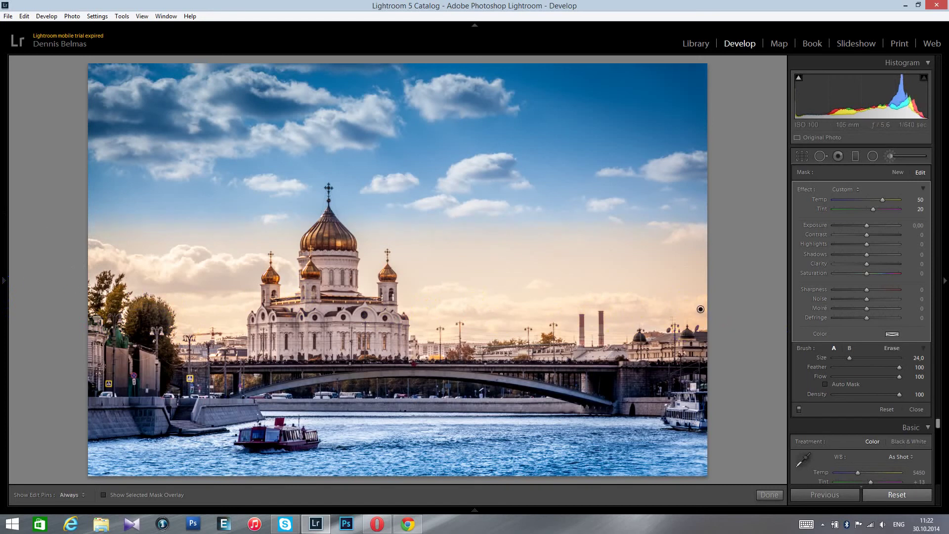
- Lower the warm brush temperature to 40 and check its mask
click(920, 200)
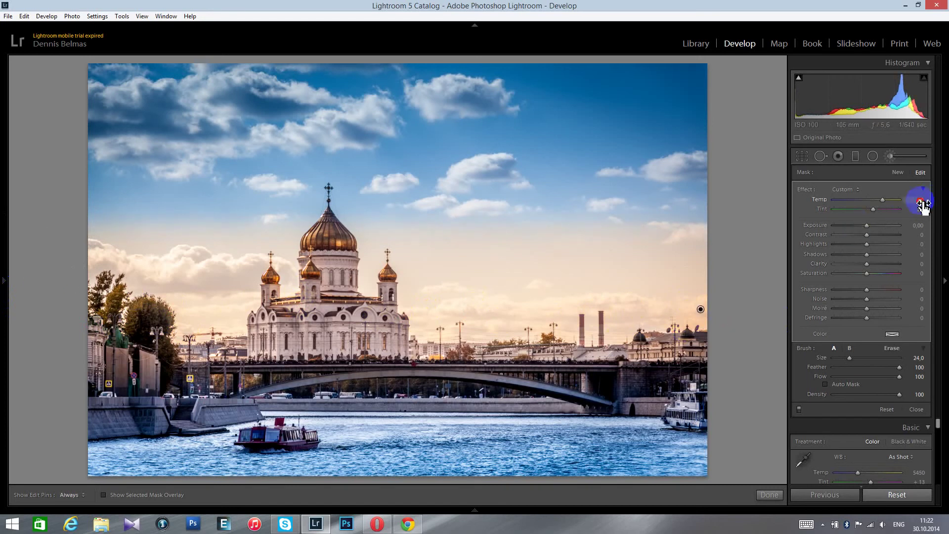
text(40)
click(937, 243)
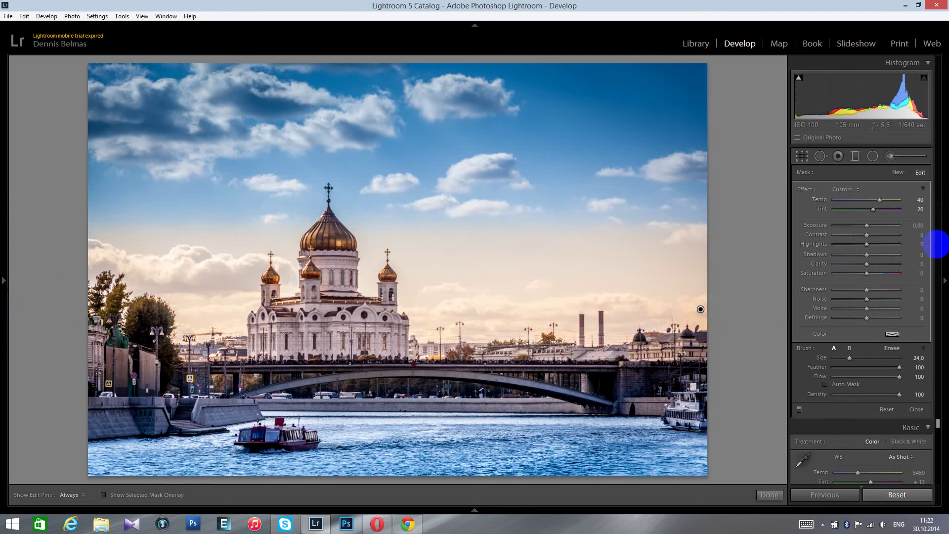
key(h)
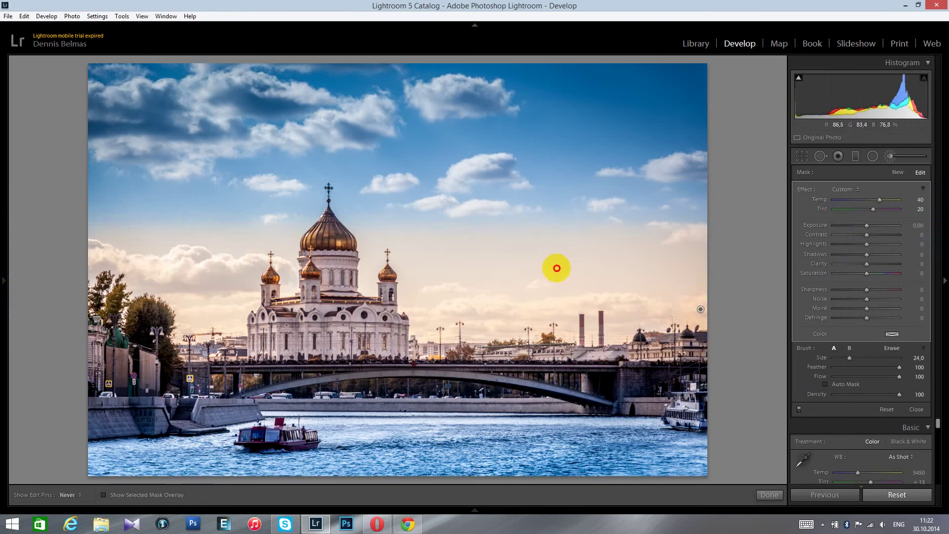
key(h)
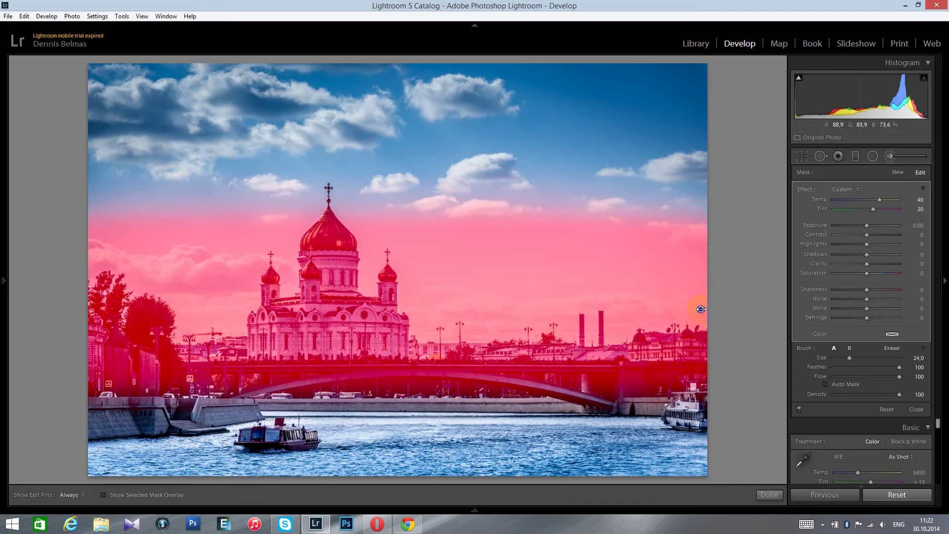
- Start a new brush with Exposure 0.70 and hide the edit pins
click(898, 173)
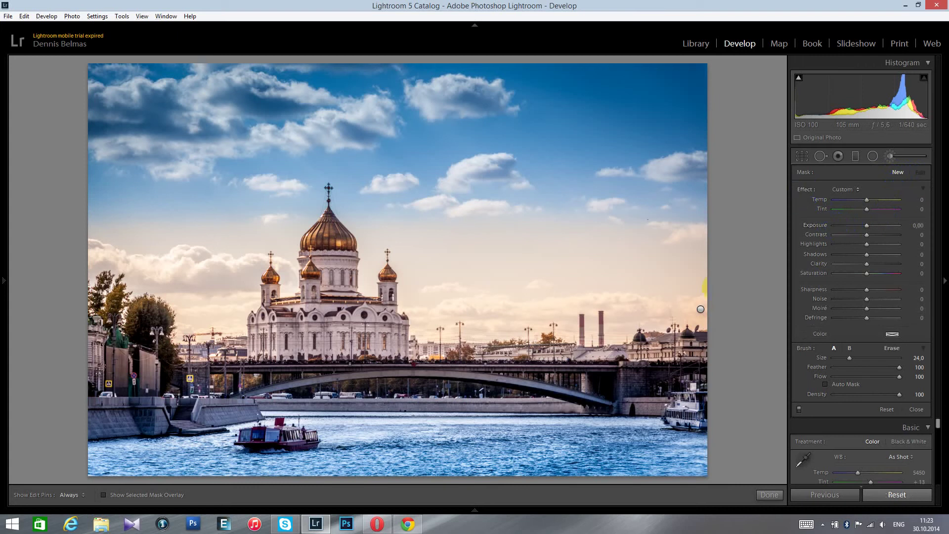
click(917, 227)
drag(919, 226, 925, 226)
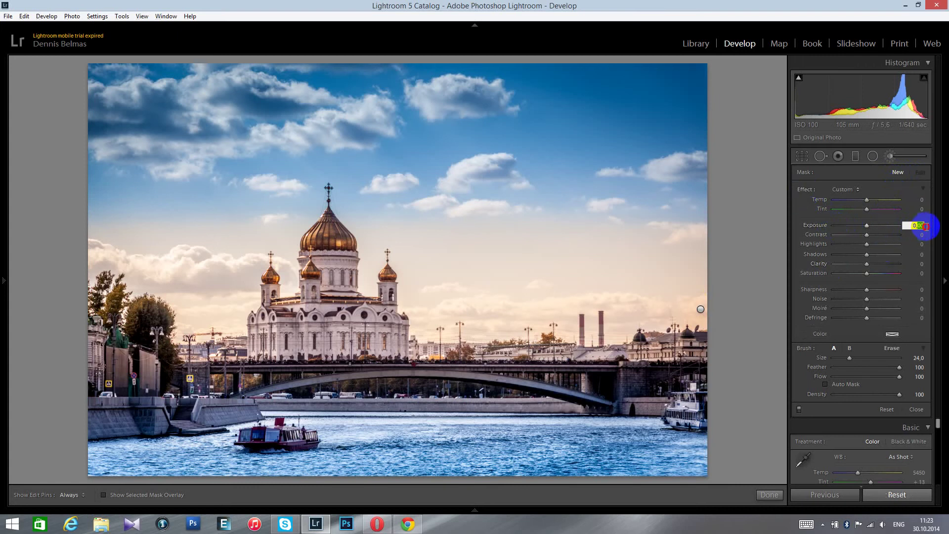
text(0,7)
key(Return)
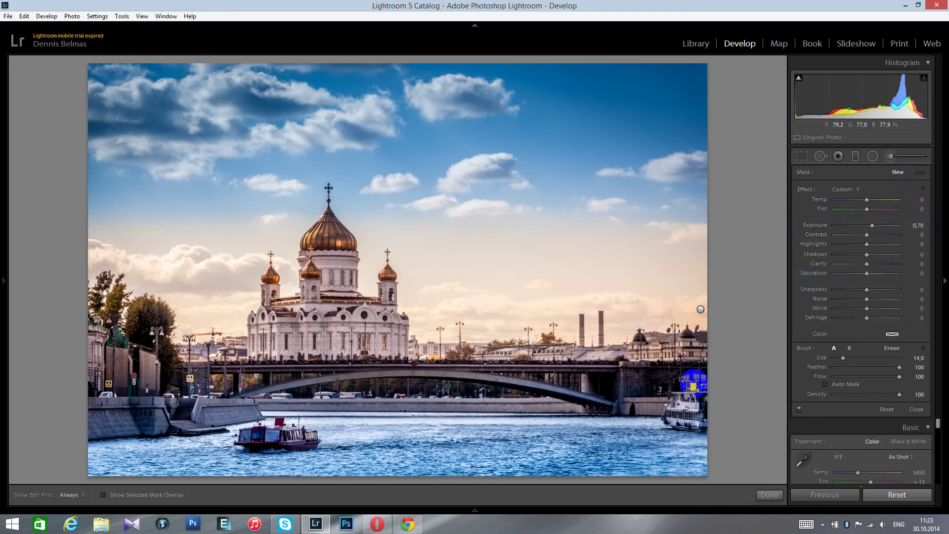
key(h)
- Paint the brightening along the bridge, compare it on and off, then close the brush
mouse_move(693, 383)
mouse_down()
mouse_move(77, 382)
mouse_move(668, 381)
mouse_up()
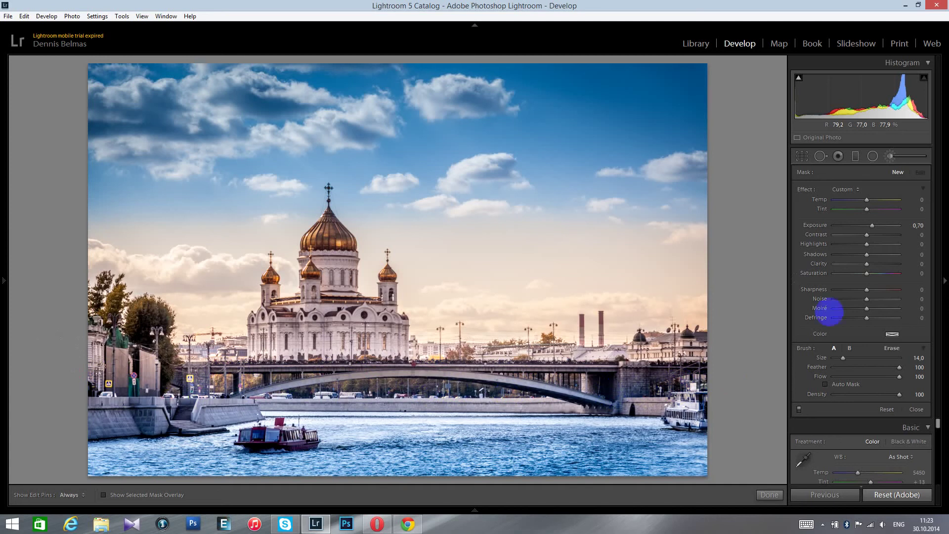
click(799, 410)
click(799, 410)
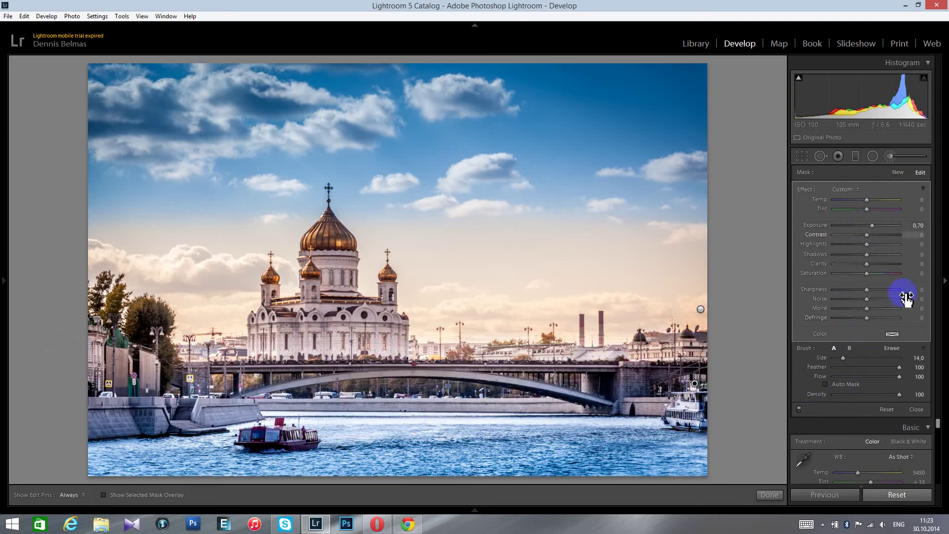
click(914, 414)
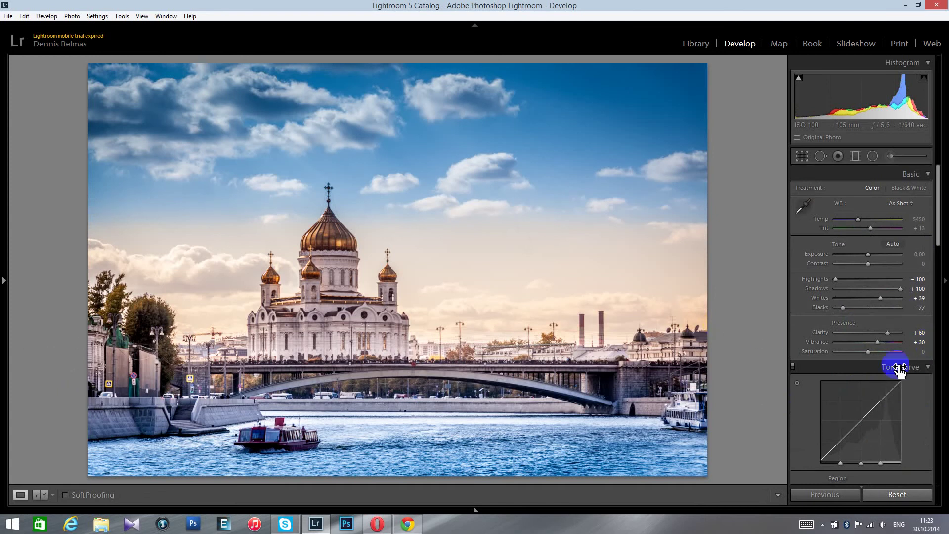
- Set HSL Orange Saturation +30 and Yellow Saturation +20, then edit Blue Luminance to -30
scroll(870, 366, down, 5)
click(830, 247)
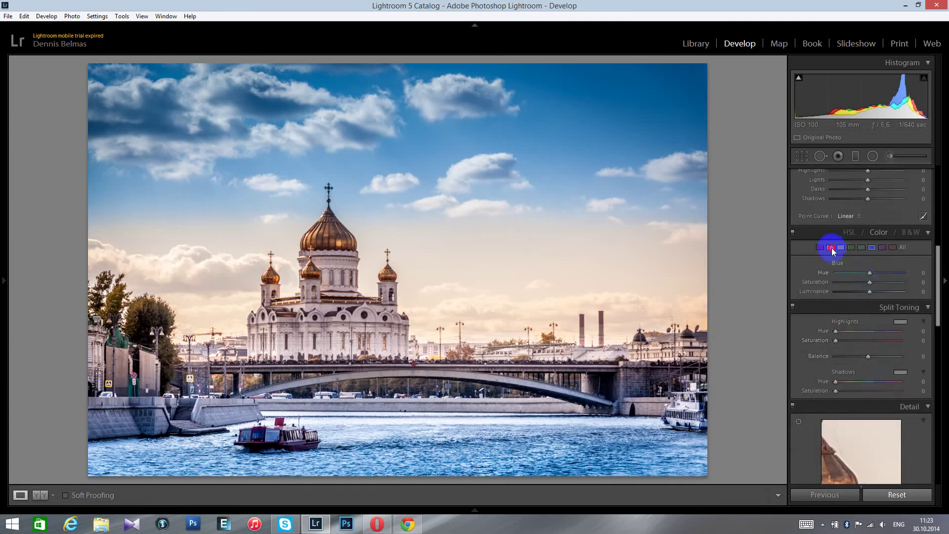
click(915, 282)
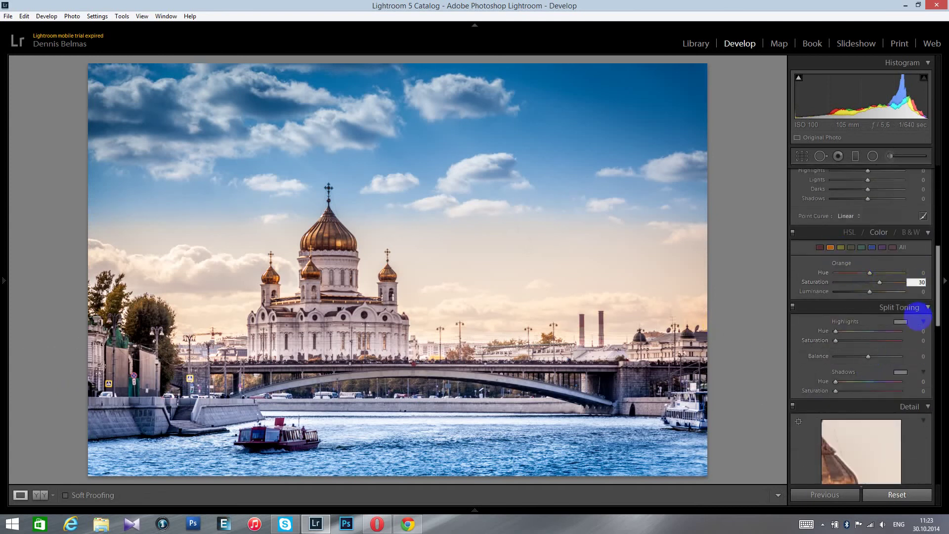
key(Return)
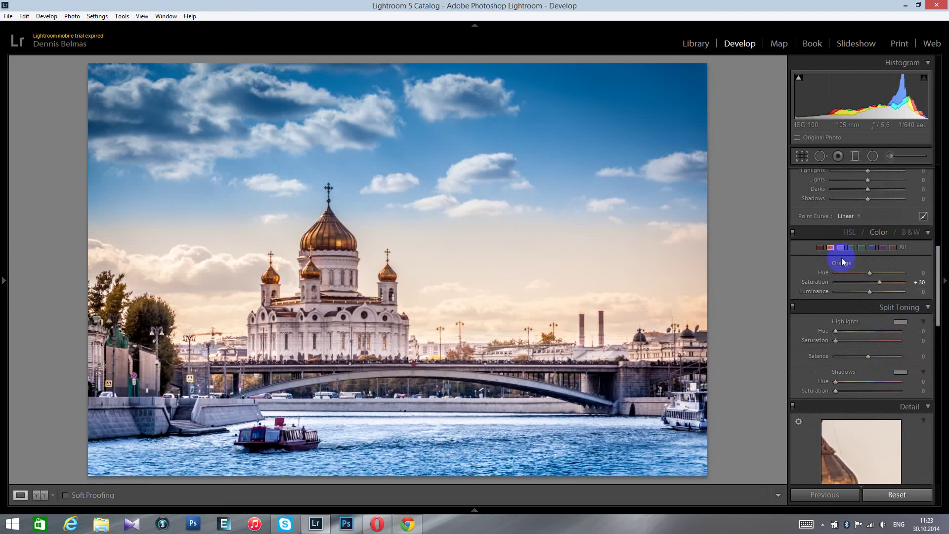
click(841, 247)
click(919, 282)
text(2)
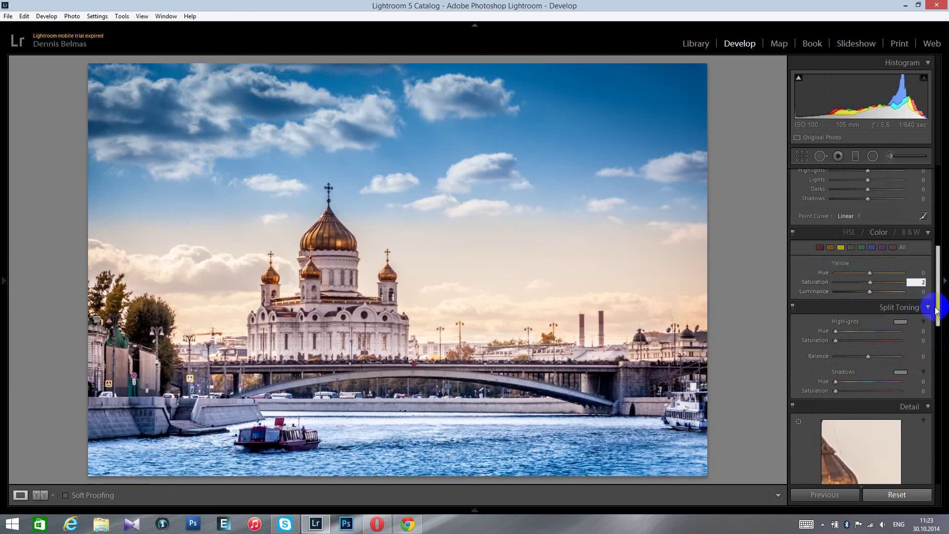
text(+ 20)
key(Return)
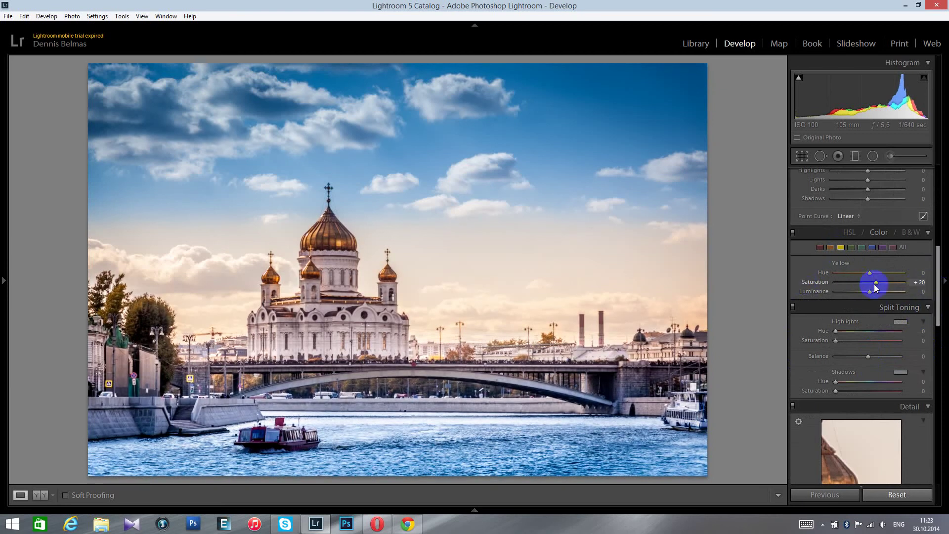
click(871, 247)
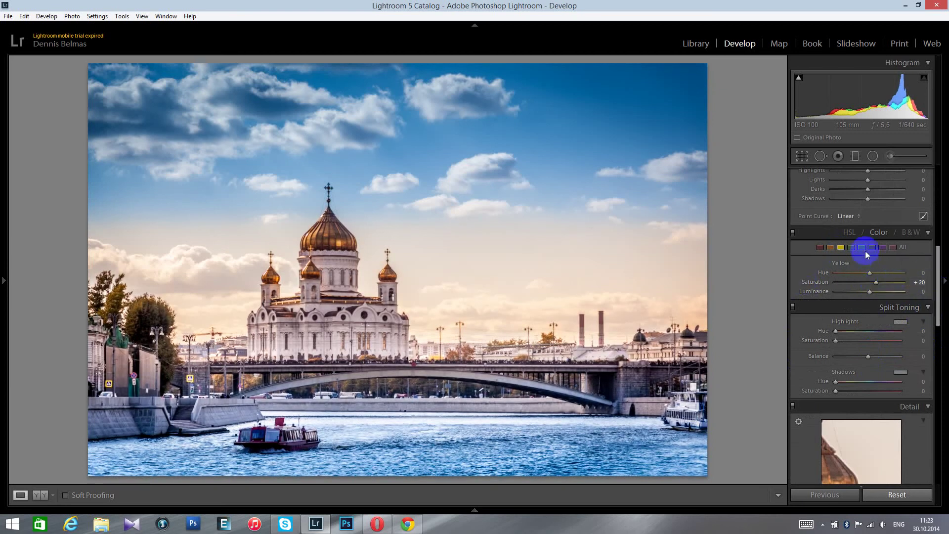
click(921, 292)
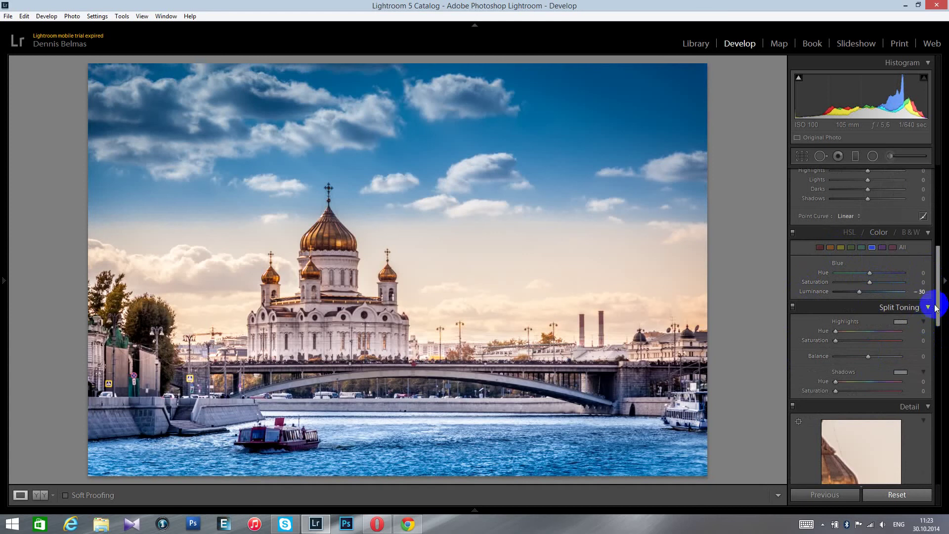
- Add a darkening gradient down from the sky top, and stretch both sky gradients' transitions higher
click(855, 156)
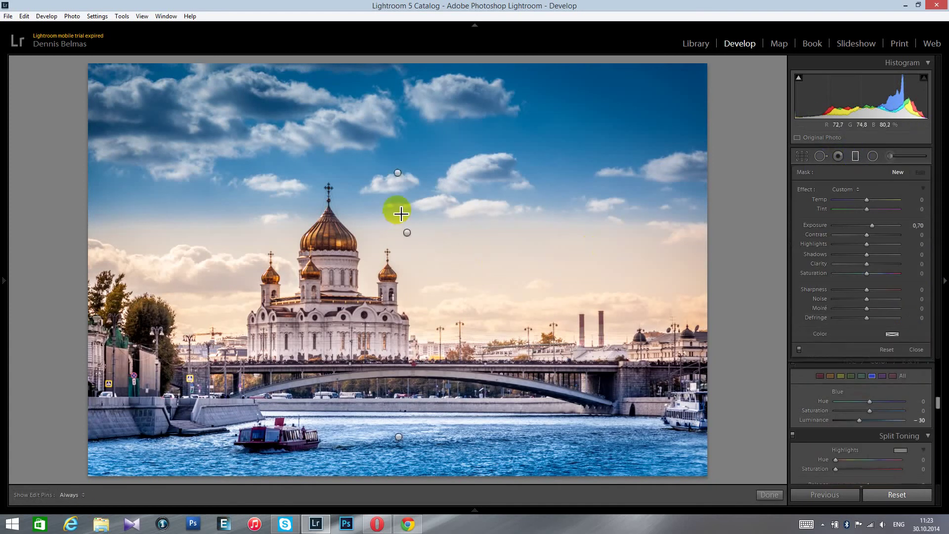
drag(398, 174, 407, 245)
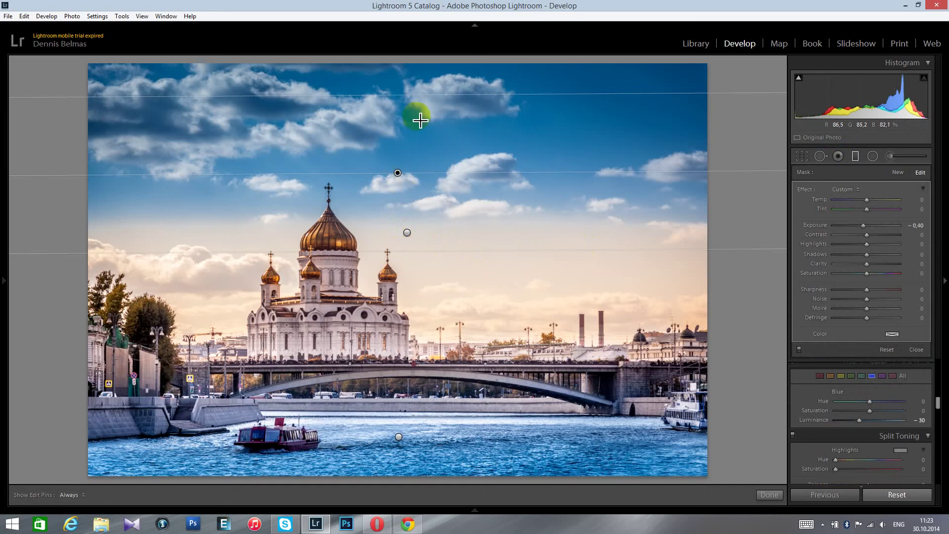
drag(413, 93, 415, 63)
click(407, 232)
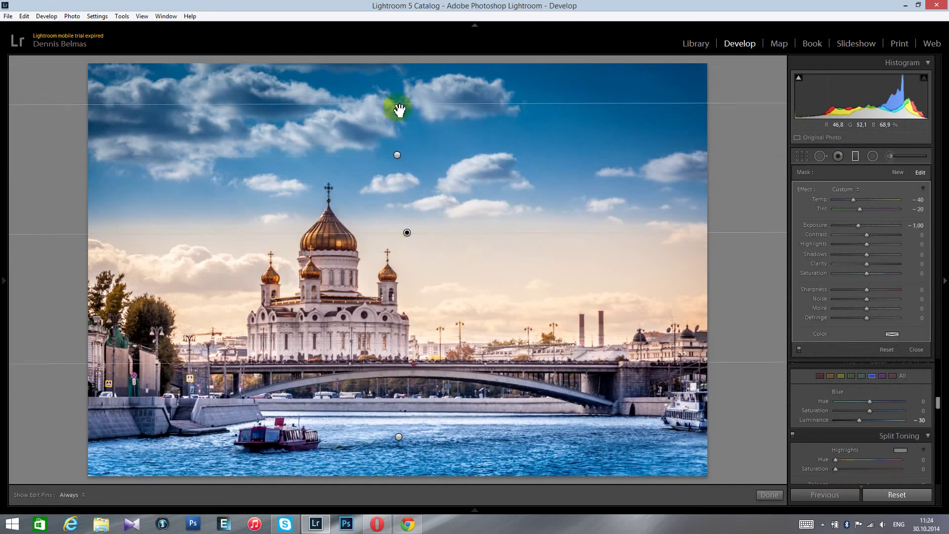
drag(398, 104, 400, 61)
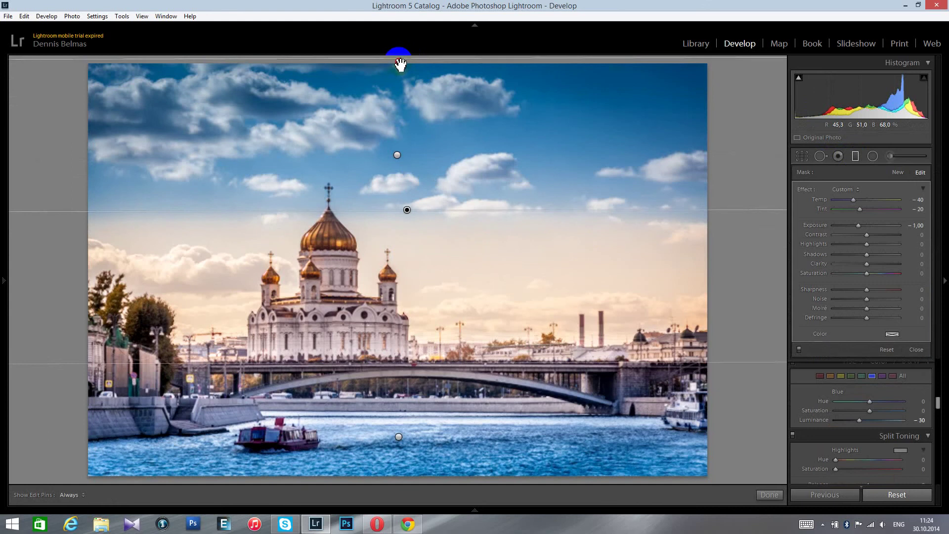
- Close the graduated filter, toggle Before/After, and ready a new Adjustment Brush at size 19
click(855, 156)
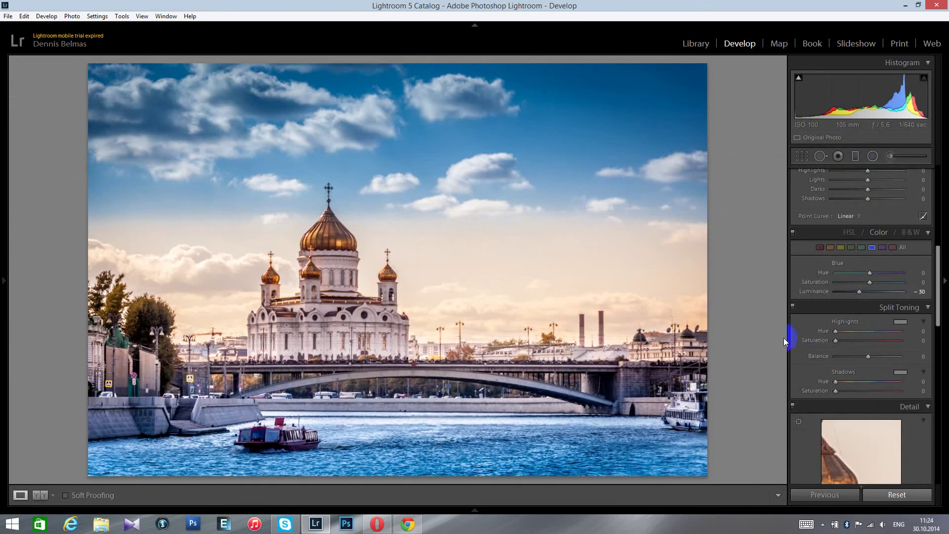
key(backslash)
key(backslash)
key(backslash)
key(backslash)
click(890, 156)
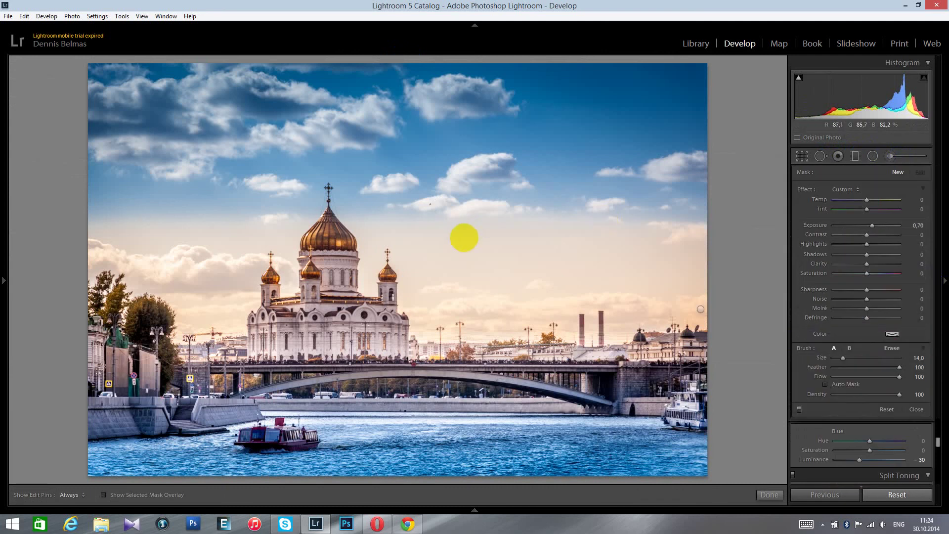
click(846, 358)
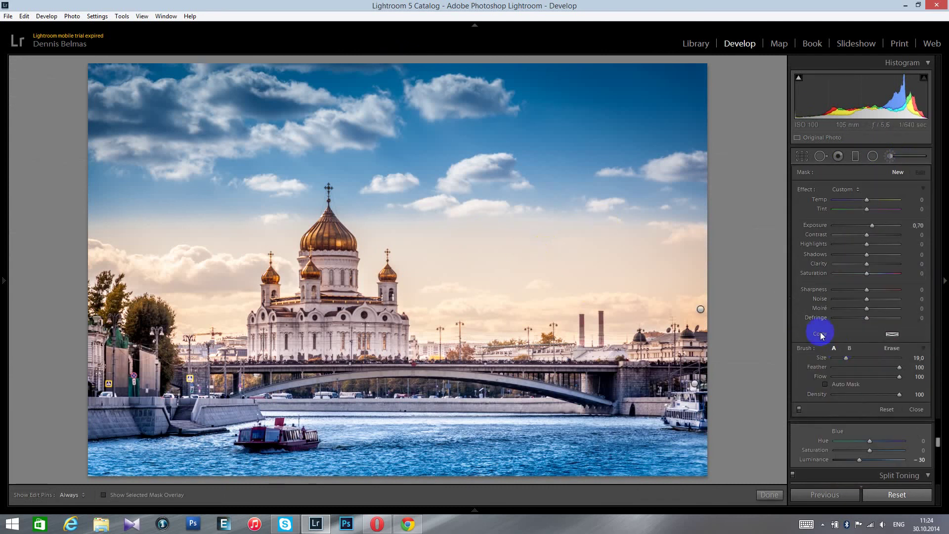
- Add an inverted radial filter around the cathedral at +1.00 exposure
click(872, 156)
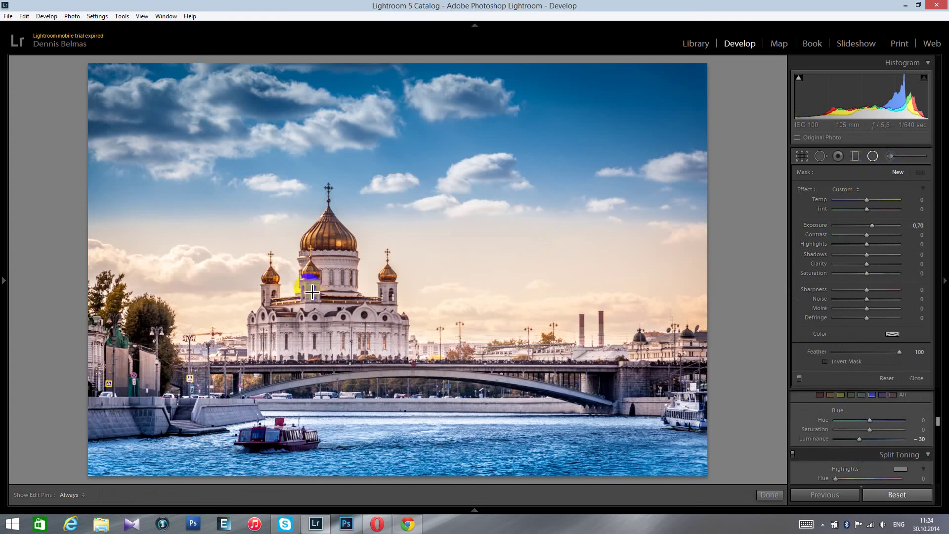
drag(323, 276, 400, 356)
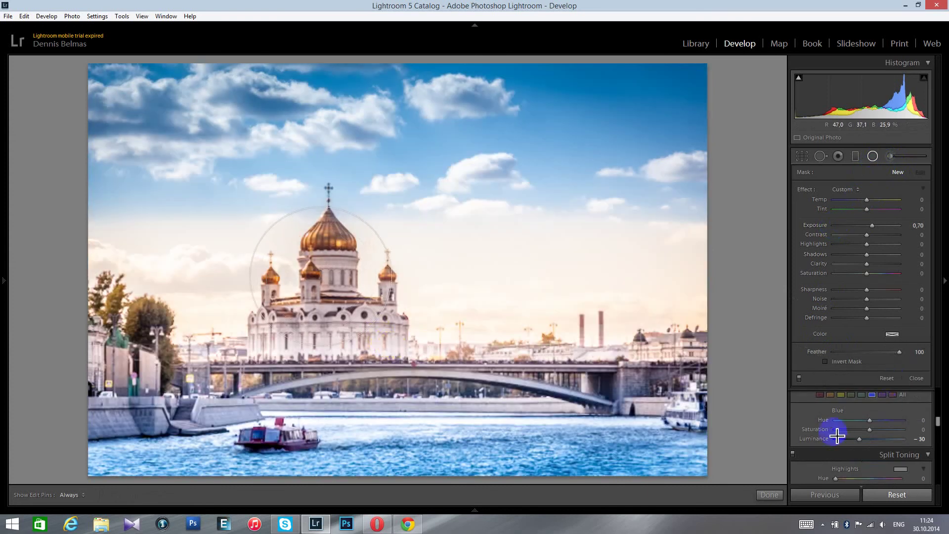
click(824, 362)
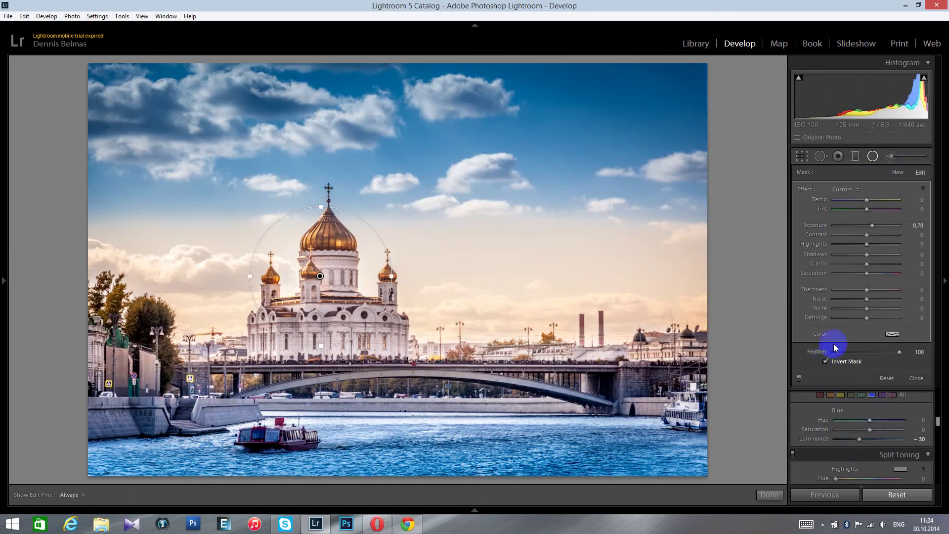
click(918, 225)
text(1)
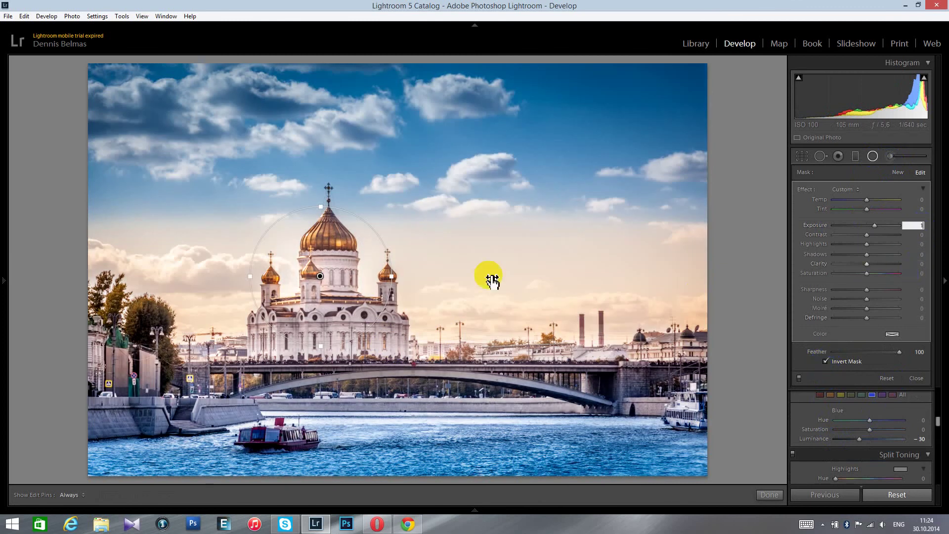
drag(320, 276, 332, 310)
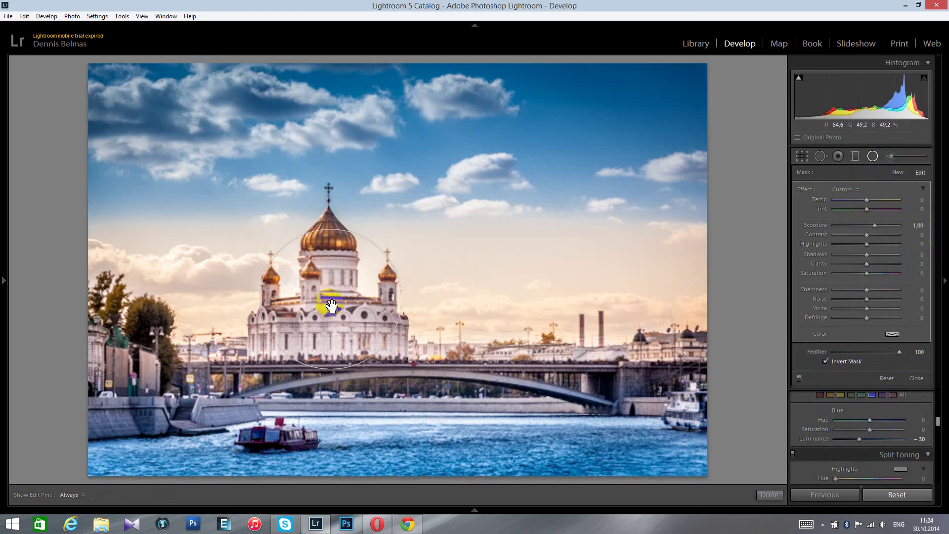
- Copy the cathedral radial onto the main dome, shrink it to fit, and adjust its temperature
right_click(332, 301)
key(Escape)
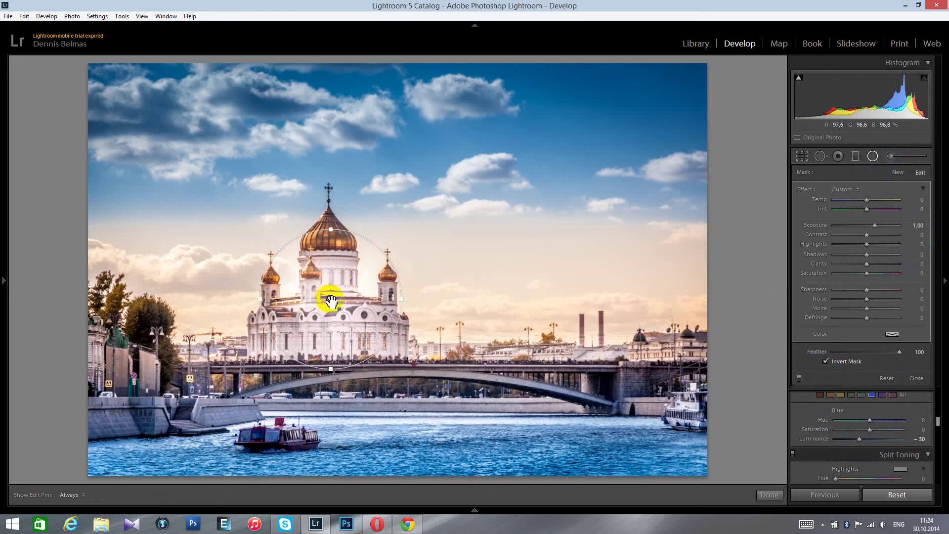
drag(330, 299, 335, 239)
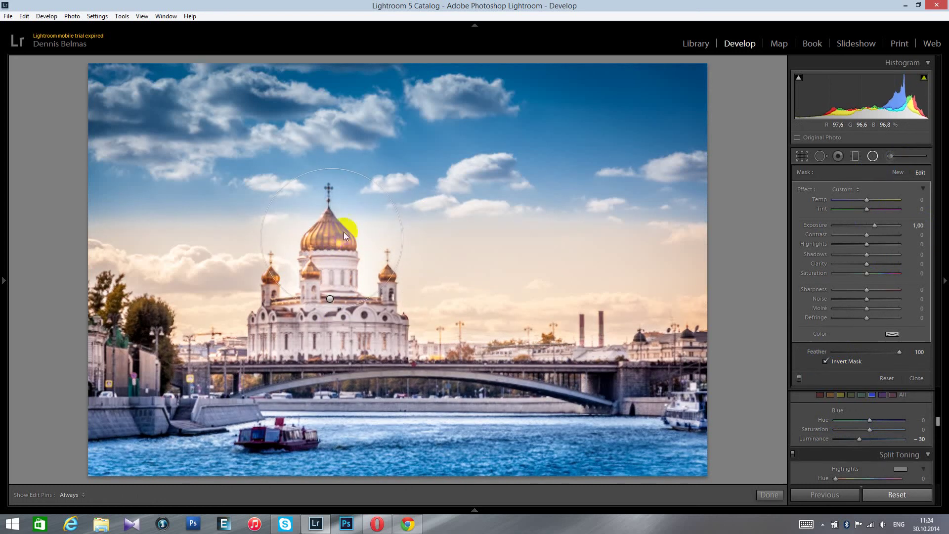
drag(329, 167, 334, 206)
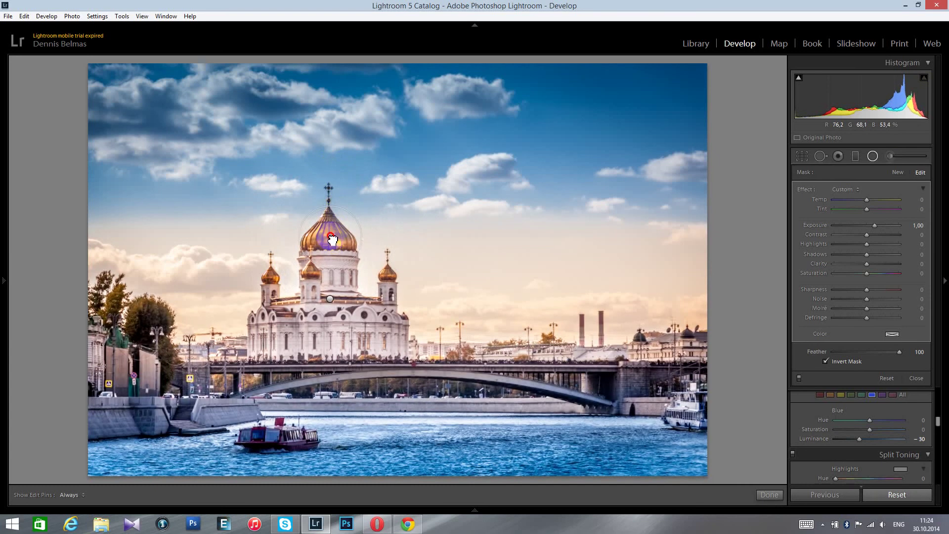
click(922, 199)
text(20)
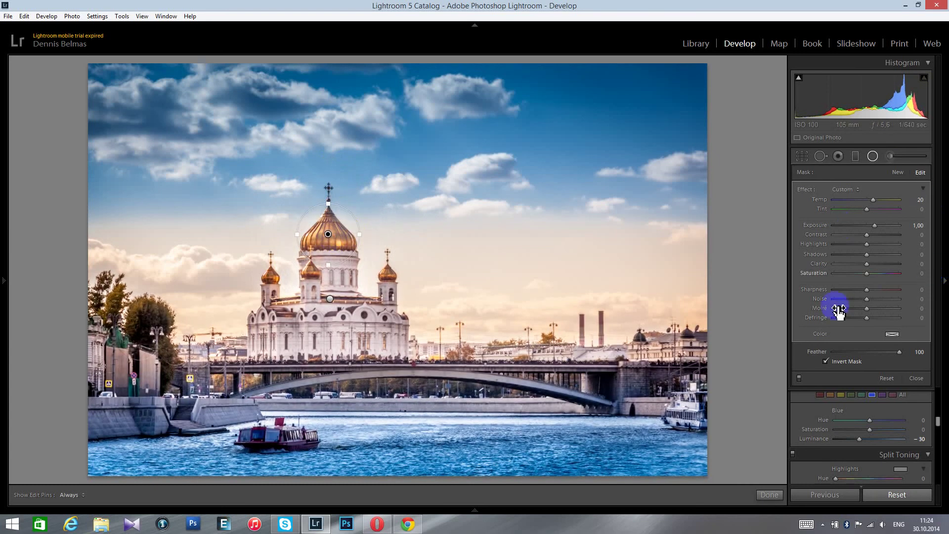
- Duplicate the dome radial and move the copy over the boat
right_click(331, 301)
click(339, 307)
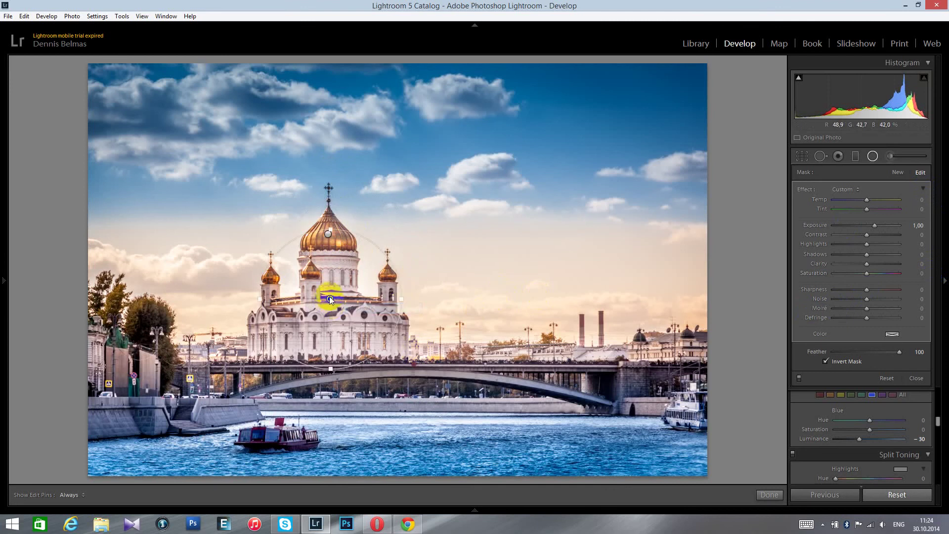
drag(331, 302, 278, 439)
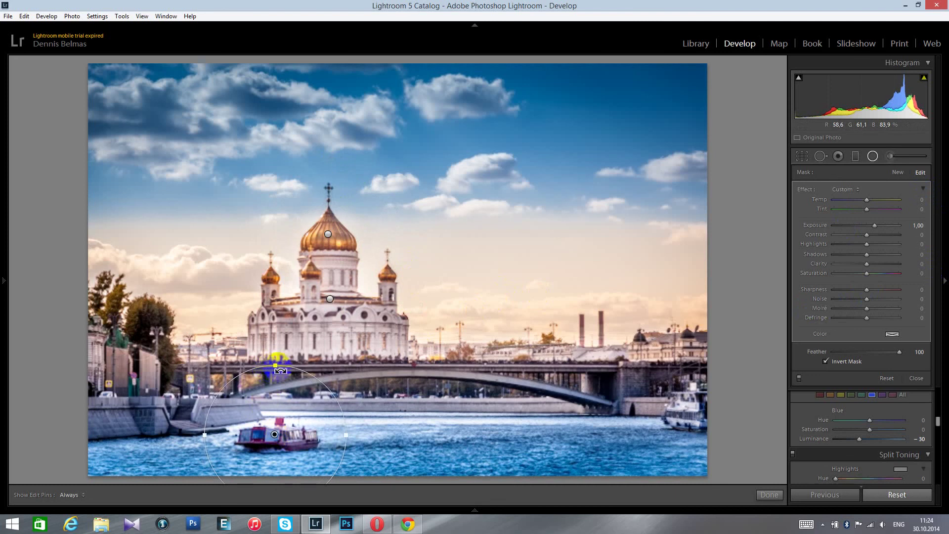
- Flatten the boat radial into a wide oval at +1.50 exposure and close the Radial Filter
drag(277, 367, 275, 409)
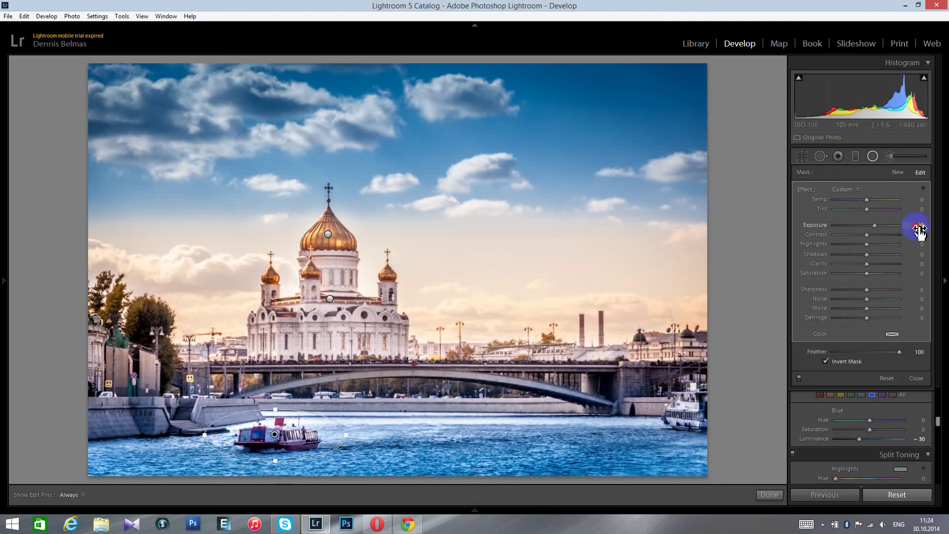
drag(919, 225, 934, 229)
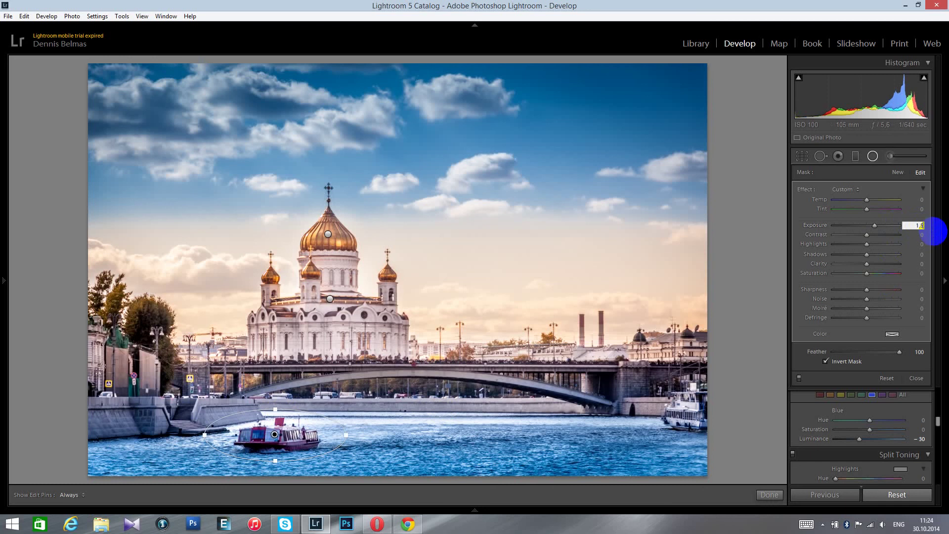
key(Return)
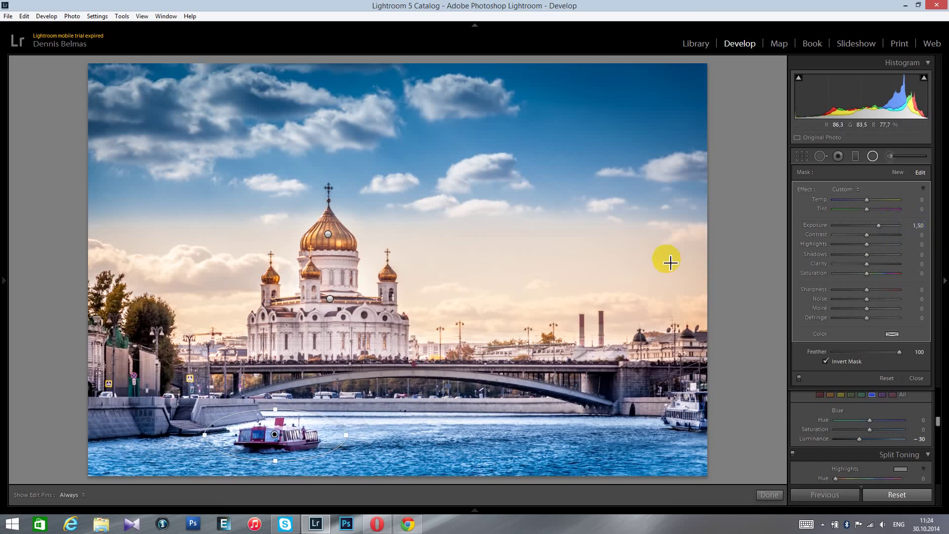
key(shift+m)
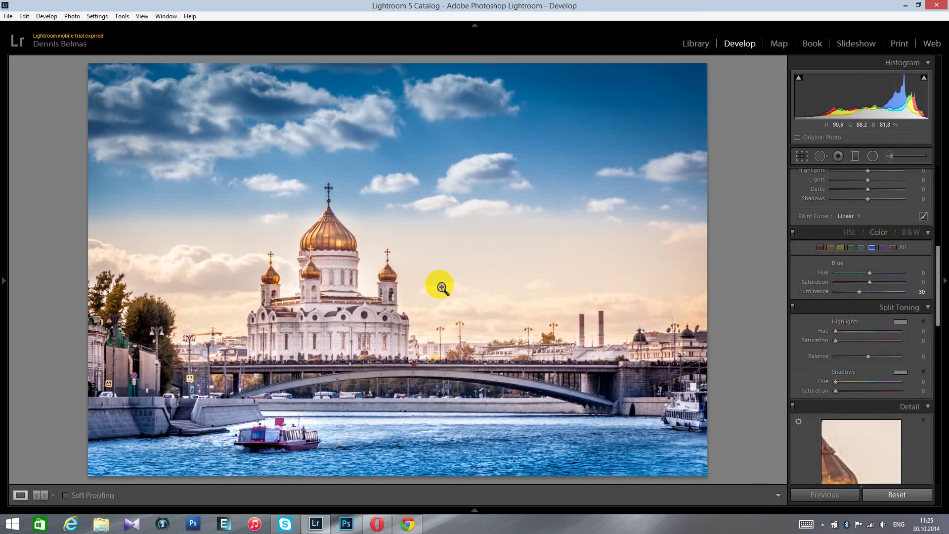
key(backslash)
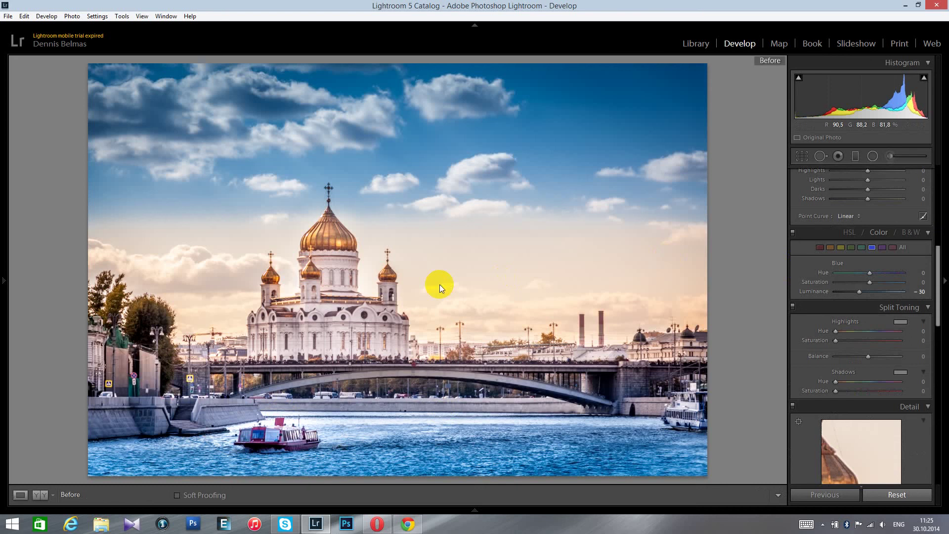
key(backslash)
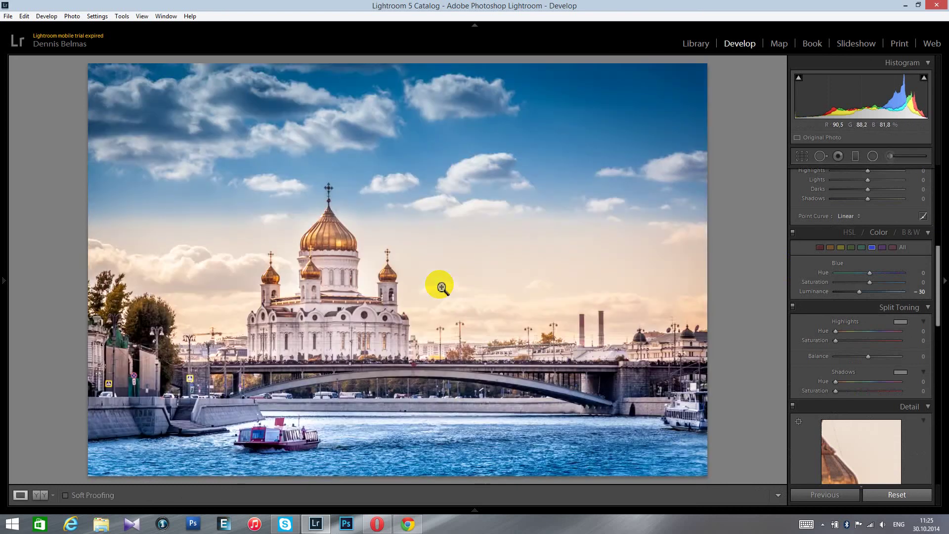
key(backslash)
key(backslash)
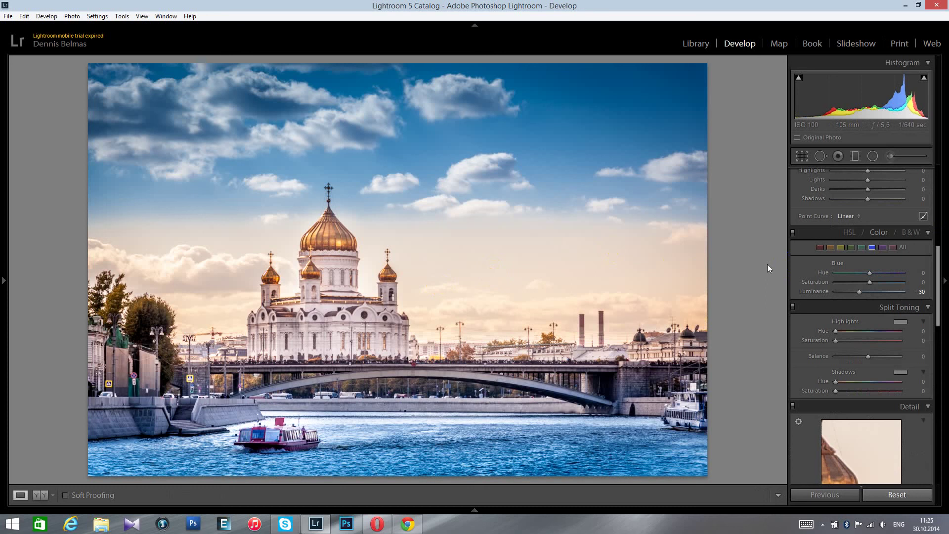
- Add a graduated filter over the river with Temp −30, Tint −20 and Exposure −0.40
click(855, 156)
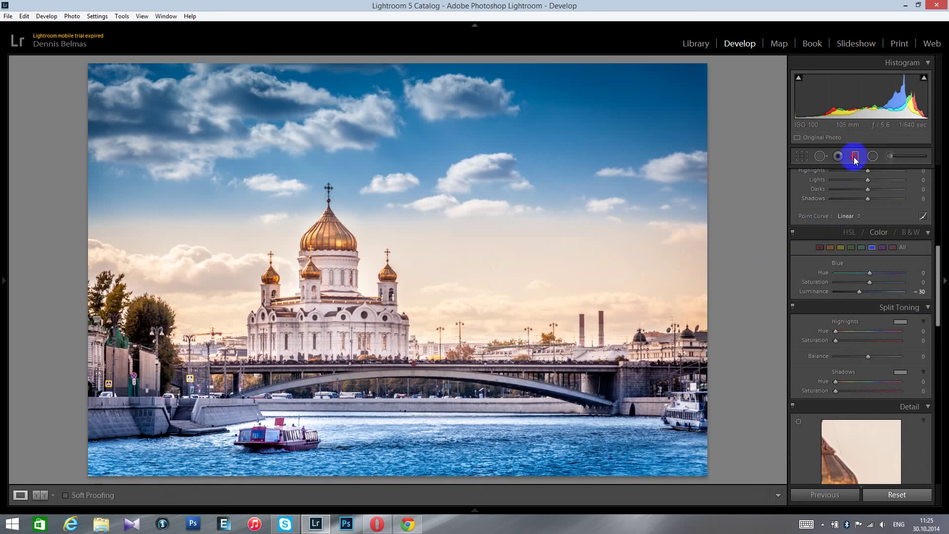
drag(443, 434, 399, 437)
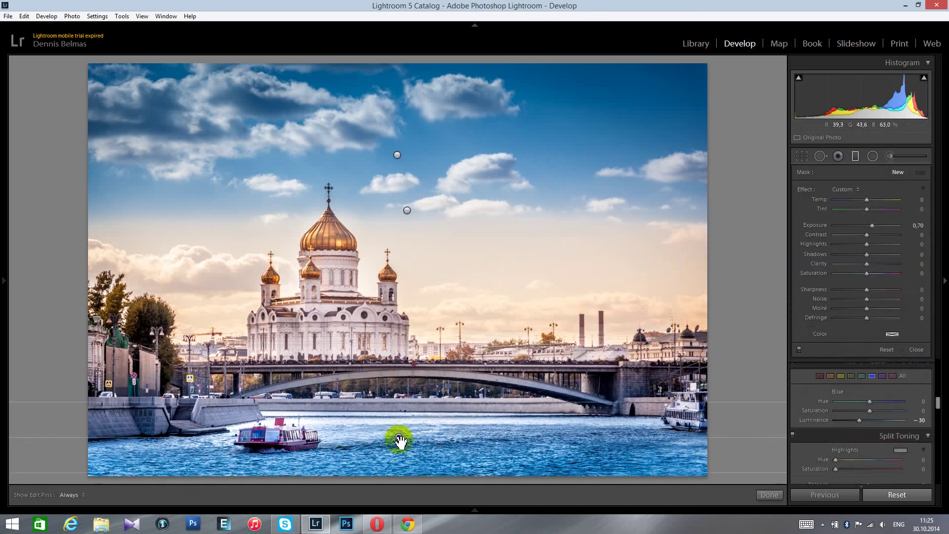
click(918, 224)
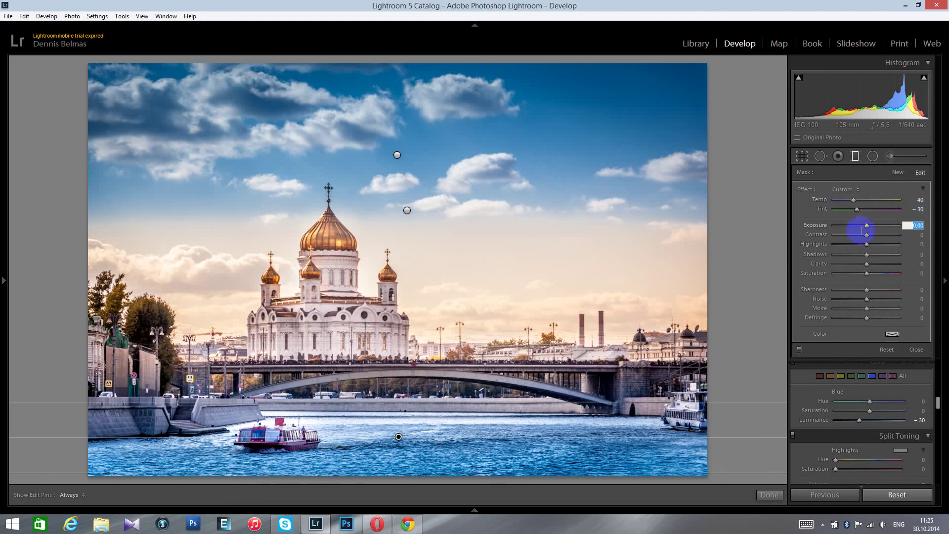
drag(867, 229, 863, 225)
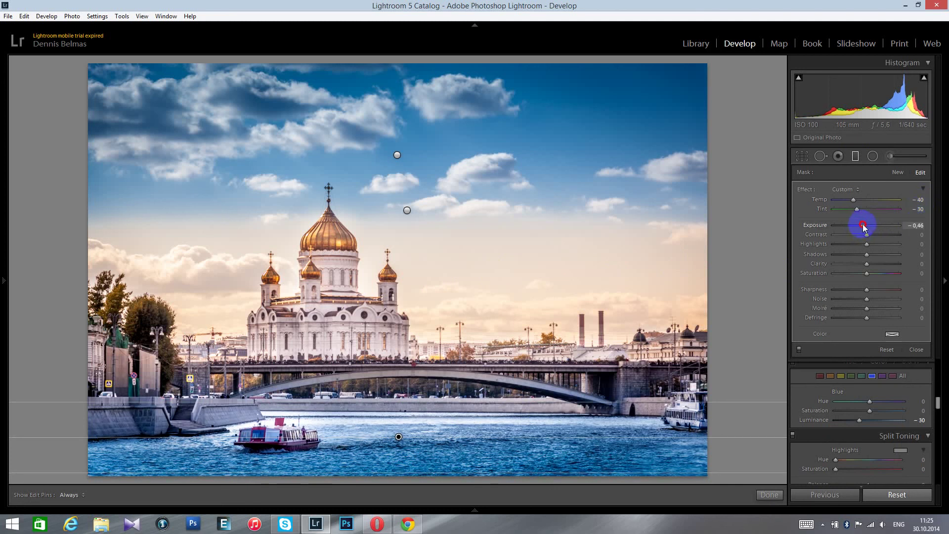
click(922, 206)
text(-30)
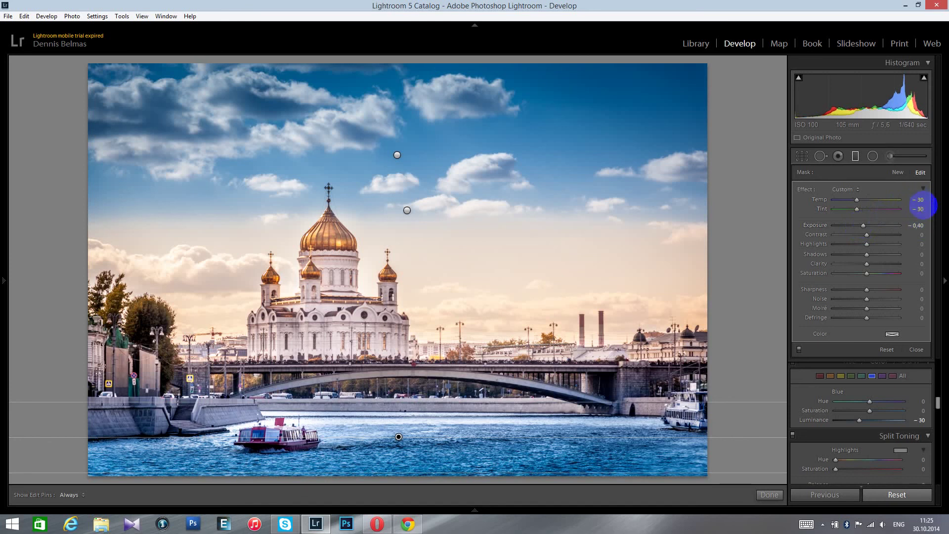
click(922, 209)
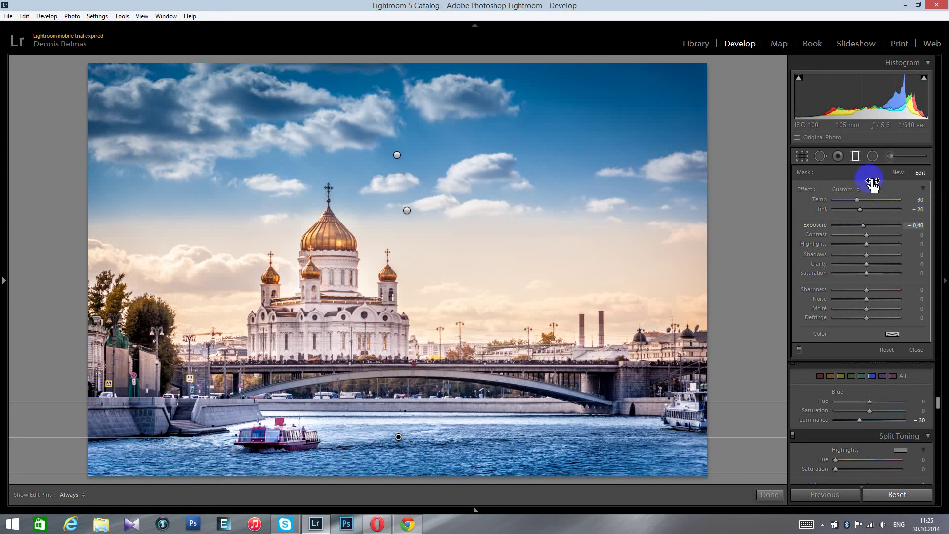
click(916, 349)
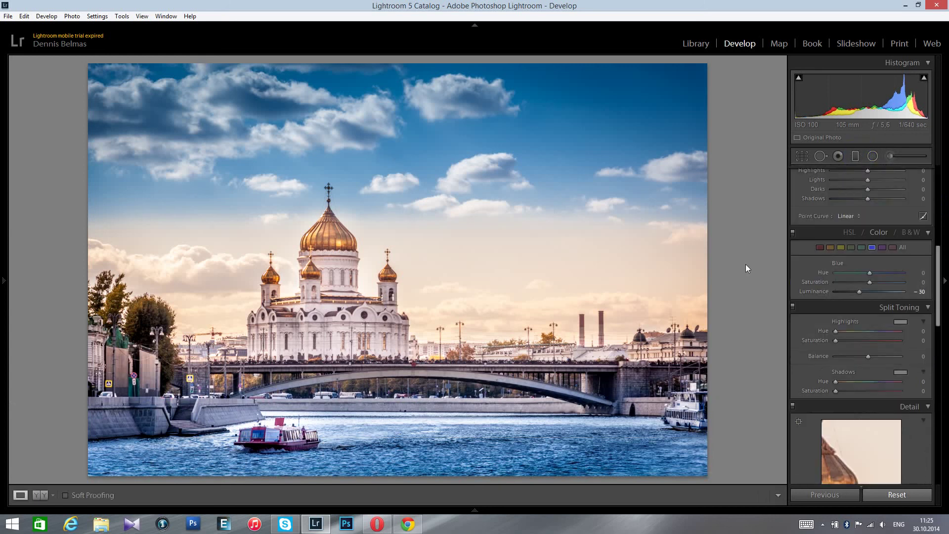
- Compare with the original, then reopen the Adjustment Brush in paint mode
key(backslash)
key(backslash)
key(backslash)
key(backslash)
click(872, 157)
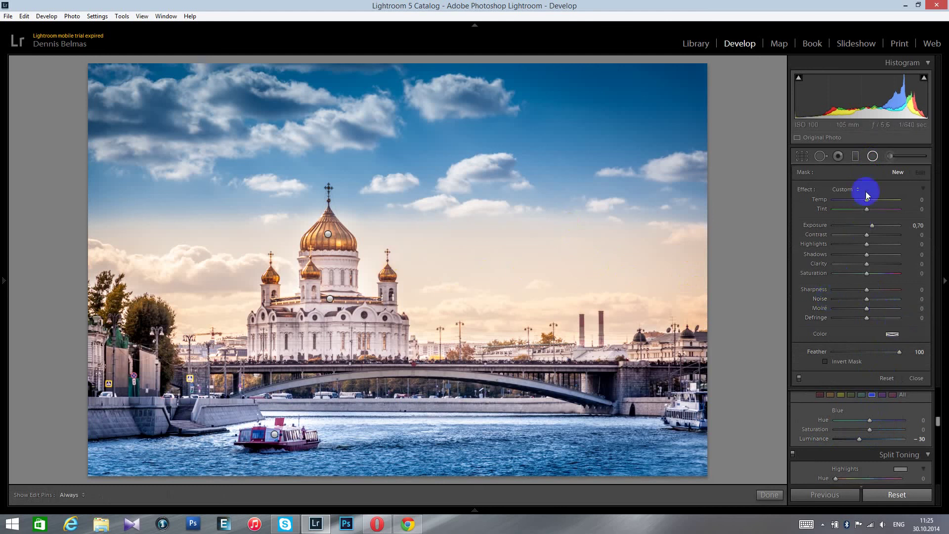
click(890, 156)
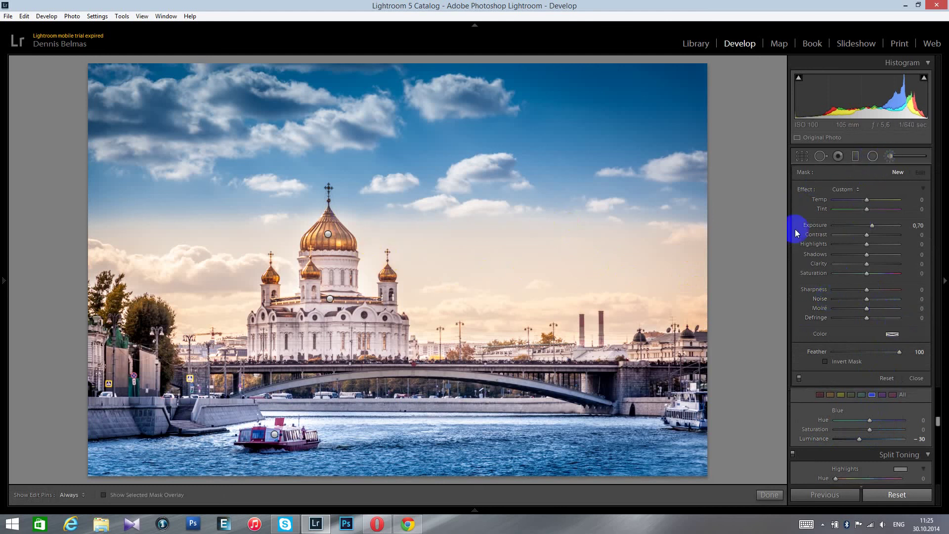
click(892, 349)
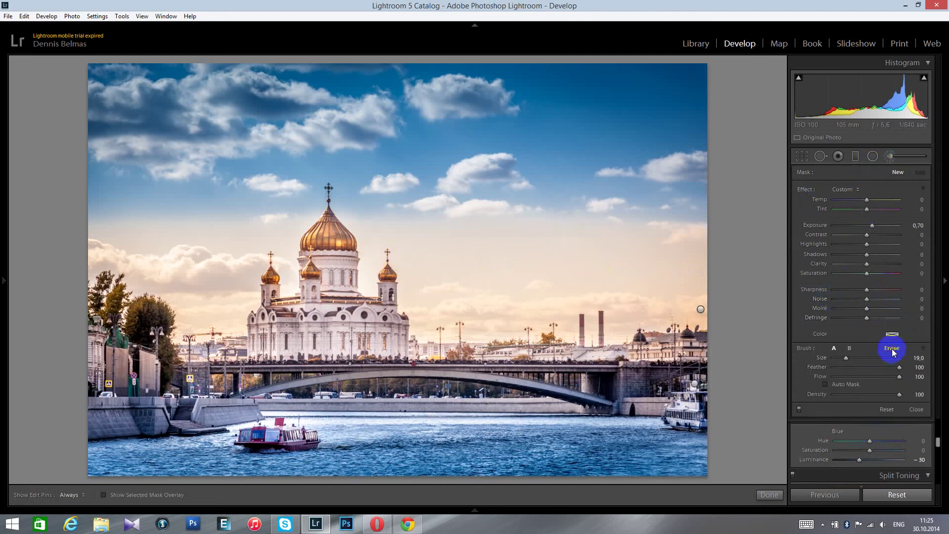
click(818, 346)
- Select the warm horizon brush pin and erase its mask with markers hidden
click(701, 310)
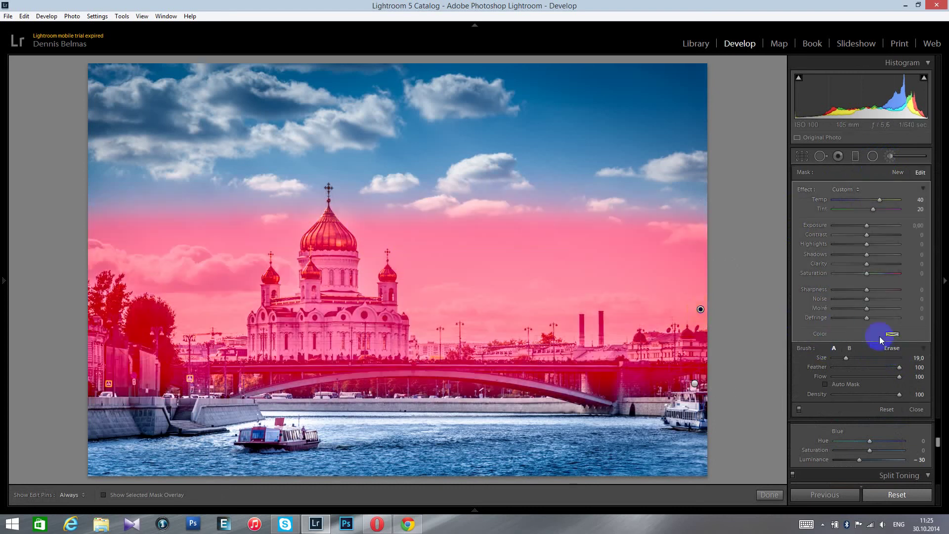
click(891, 349)
scroll(557, 179, down, 2)
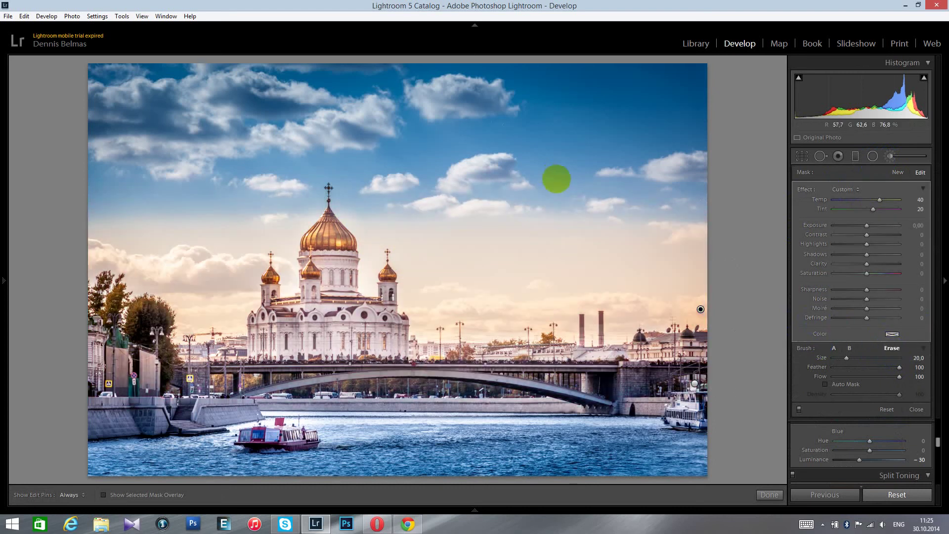
scroll(690, 162, up, 4)
key(h)
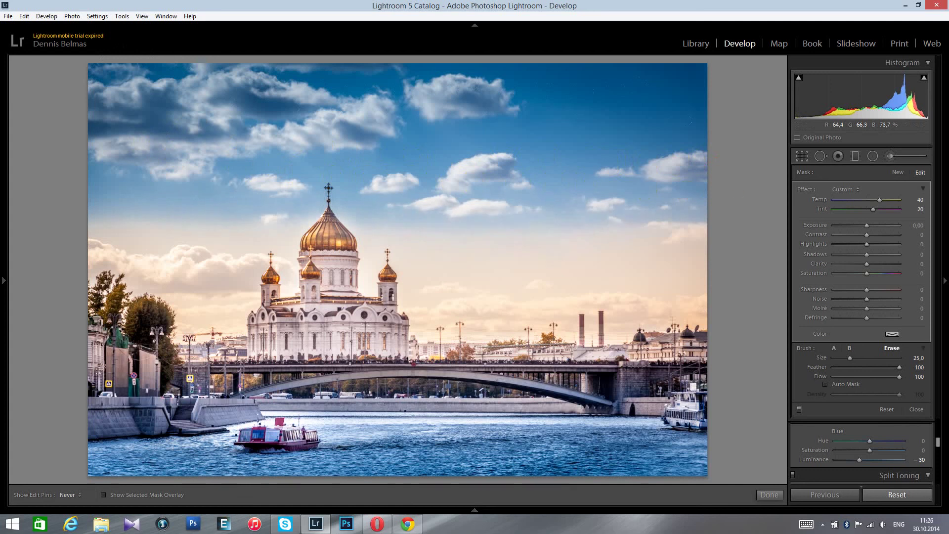
key(h)
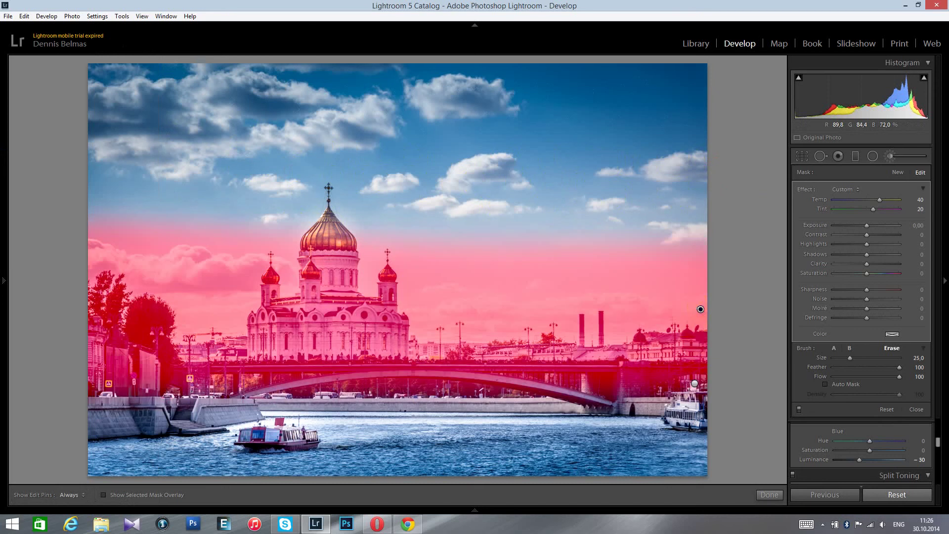
- Raise the warm horizon brush adjustment's temperature to +50
click(892, 163)
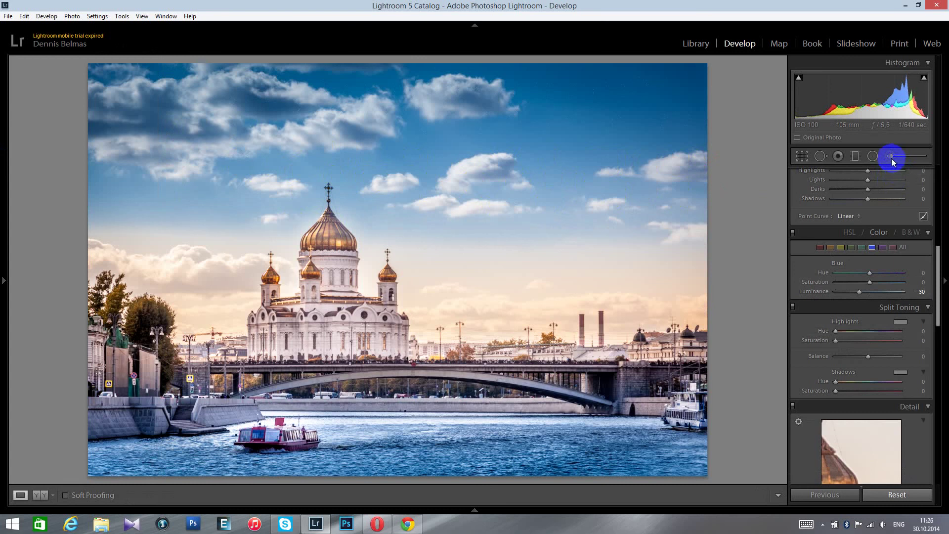
click(891, 159)
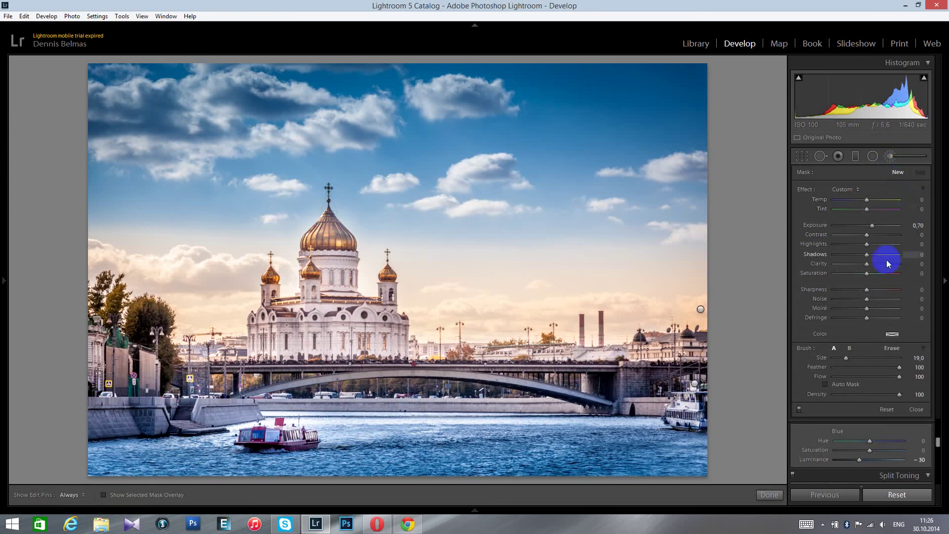
click(701, 313)
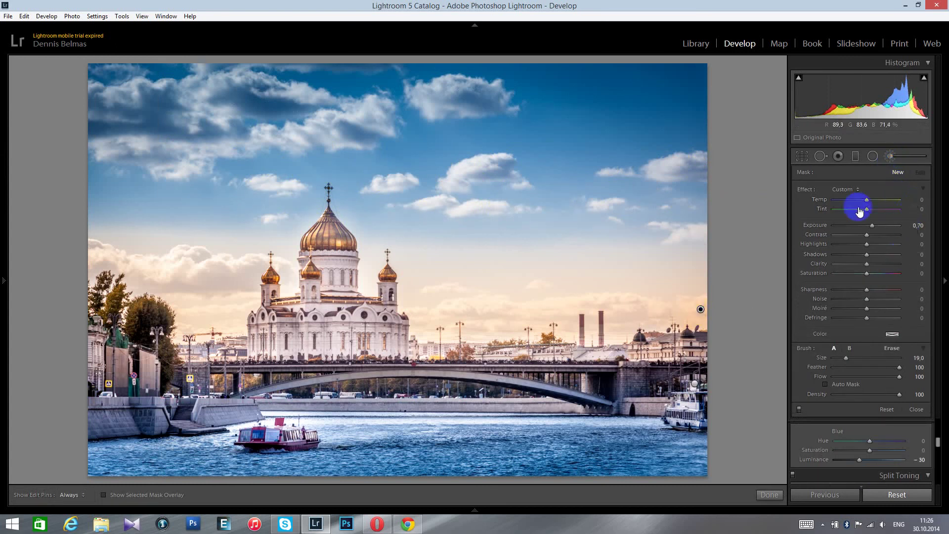
click(921, 199)
key(Return)
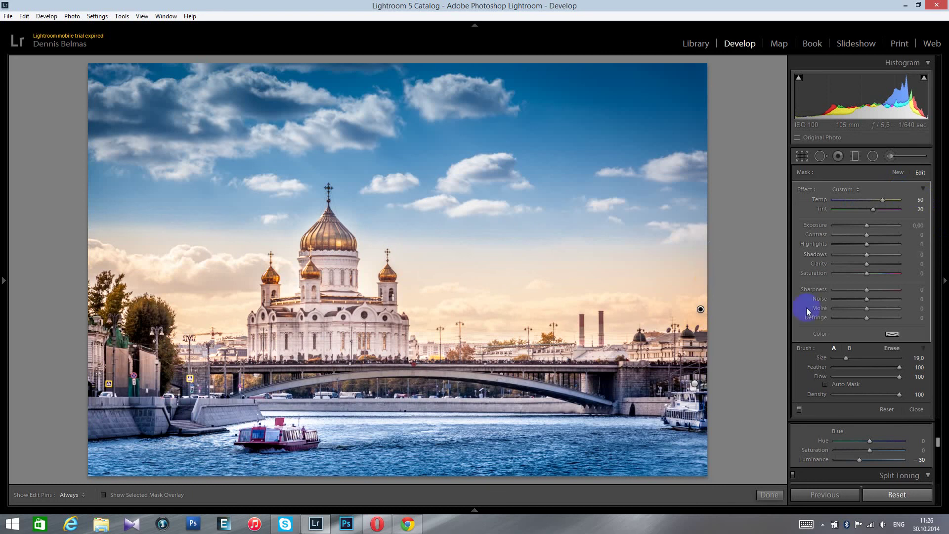
- Close the Adjustment Brush and toggle Before/After to compare with the original
click(916, 409)
key(k)
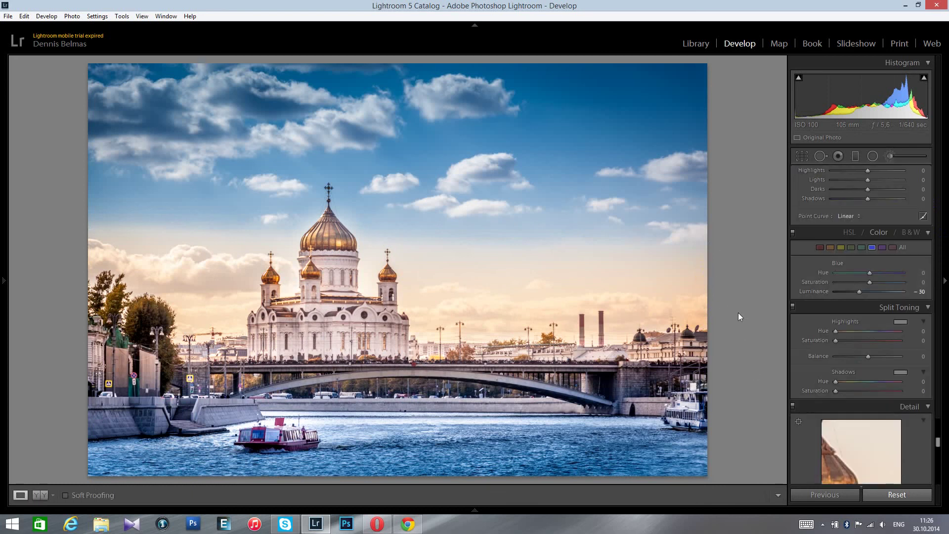
key(backslash)
key(backslash)
key(backslash)
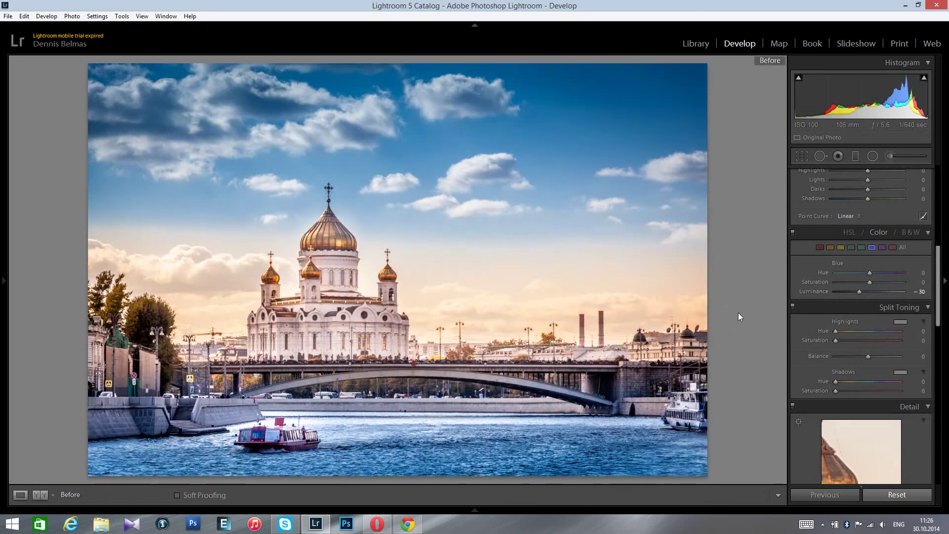
key(backslash)
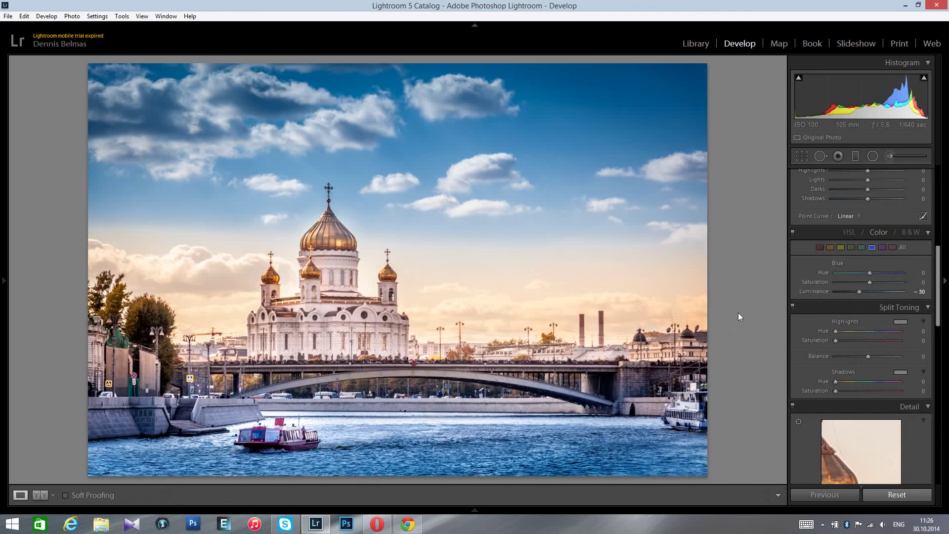